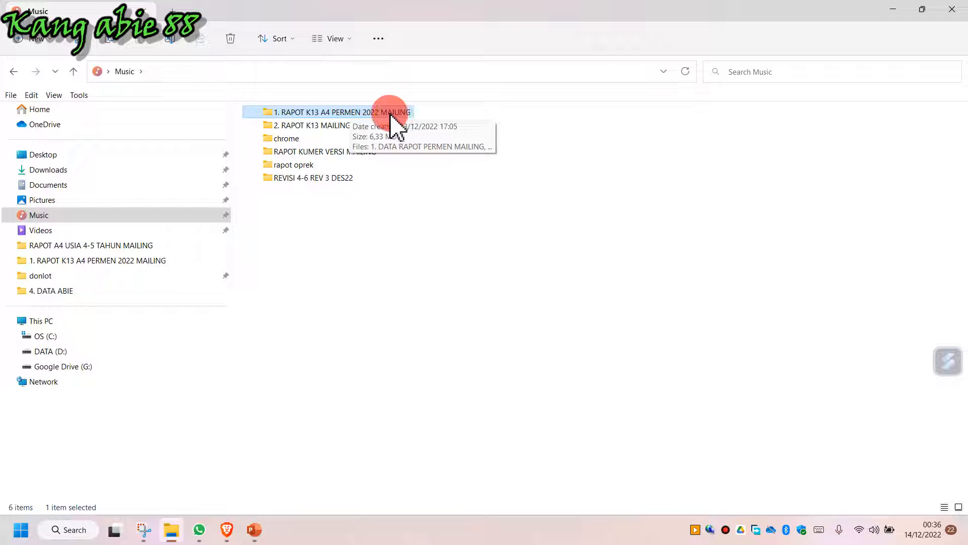
# Step: Open the folder "1. RAPOT K13 A4 PERMEN 2022 MAILING" and display its files as large icons
pyautogui.doubleClick(371, 113)
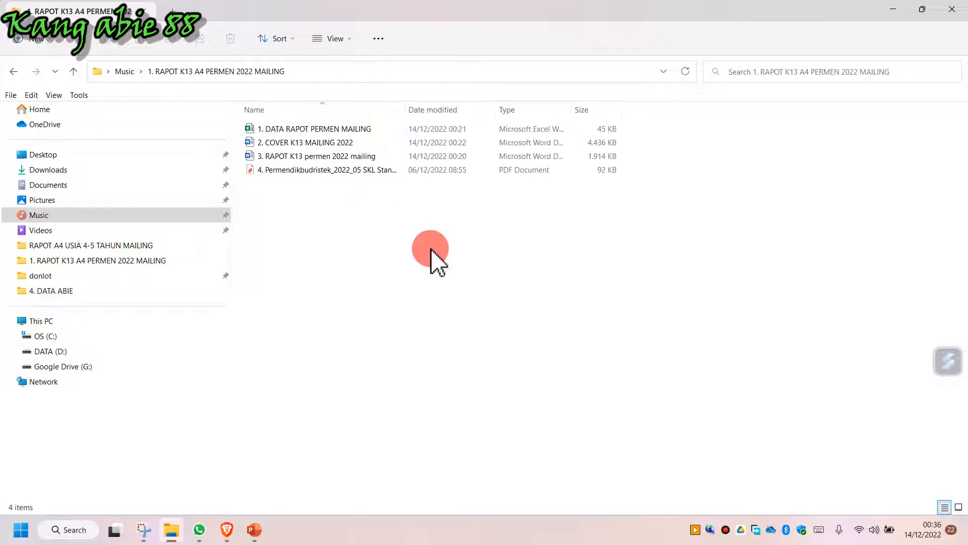
pyautogui.rightClick(434, 252)
pyautogui.moveTo(483, 267)
pyautogui.click(656, 263)
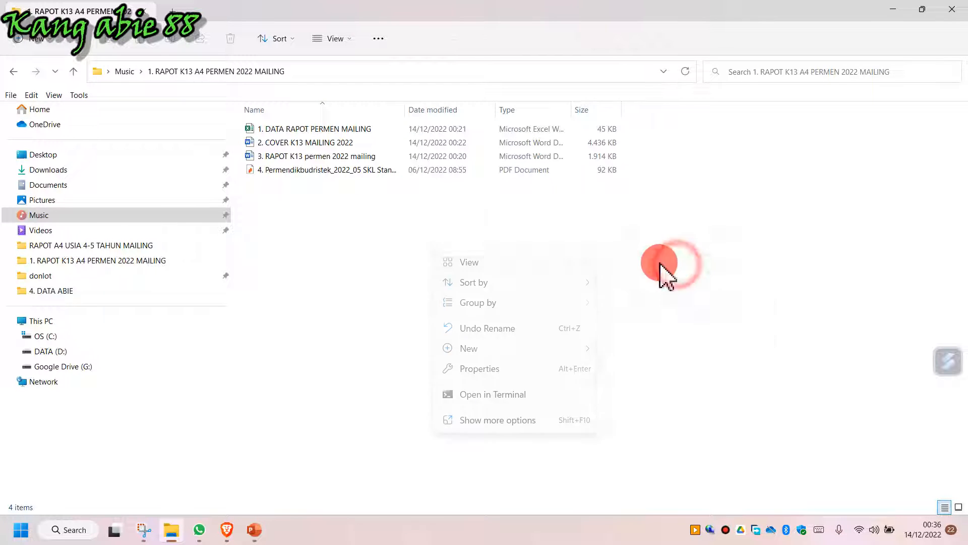
# Step: Look over the data workbook, the cover and report documents, and the Permendikbudristek PDF in the folder
pyautogui.click(575, 190)
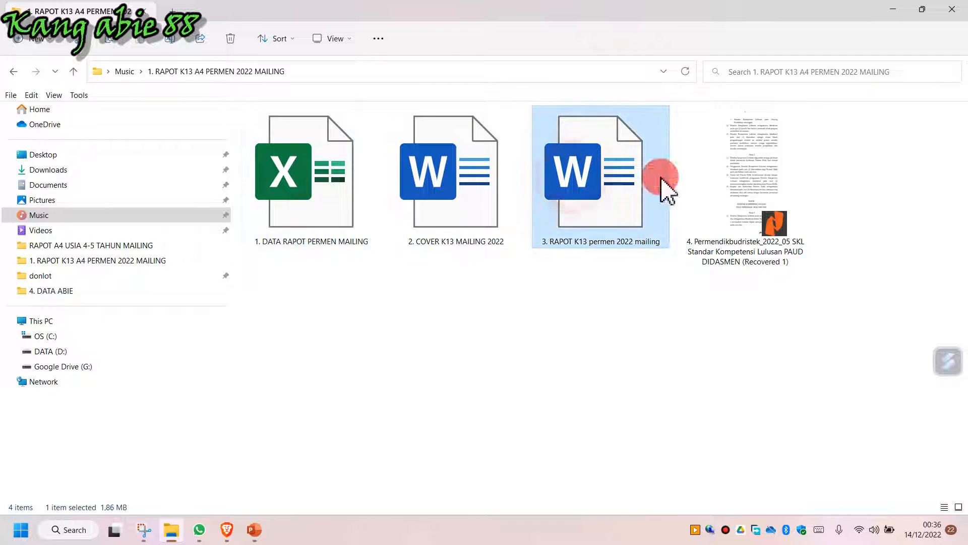
pyautogui.click(735, 184)
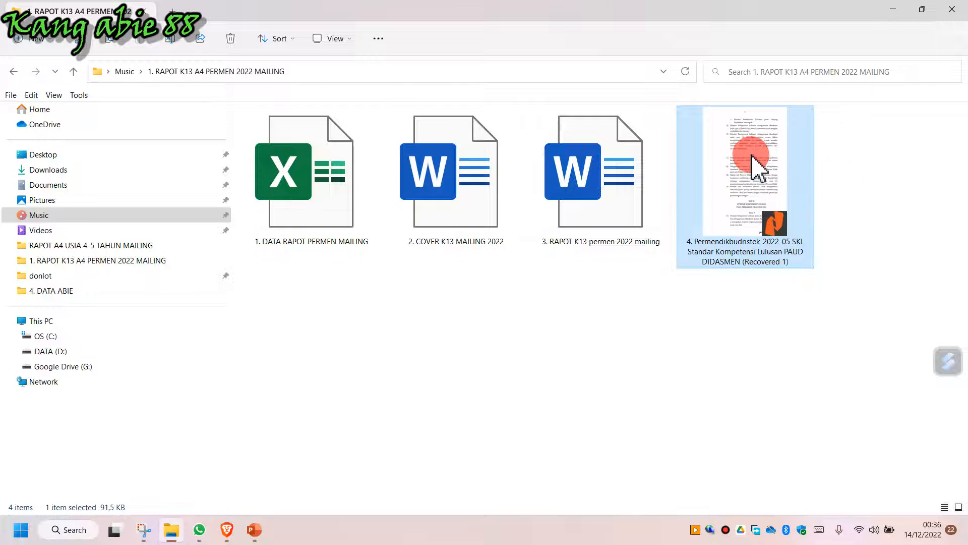
pyautogui.click(360, 187)
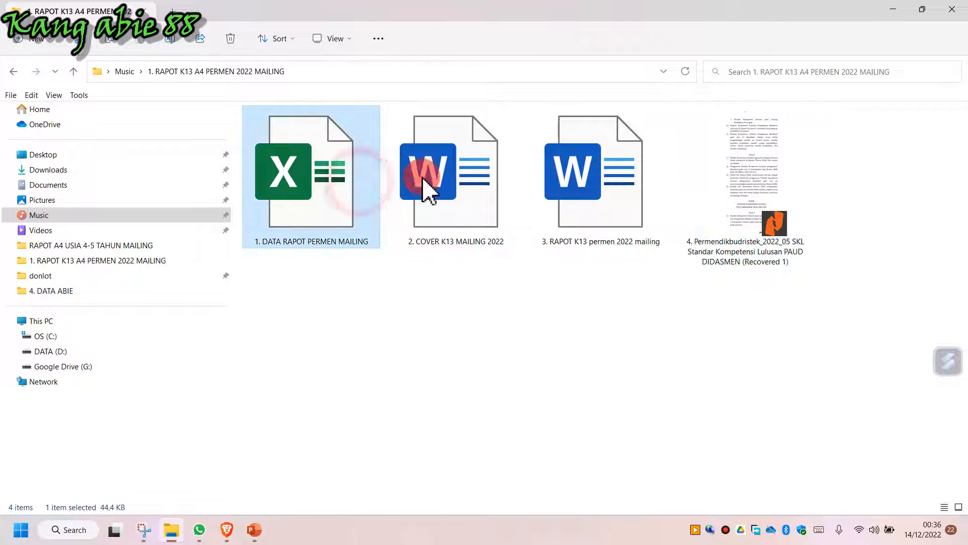
pyautogui.click(423, 177)
pyautogui.click(350, 196)
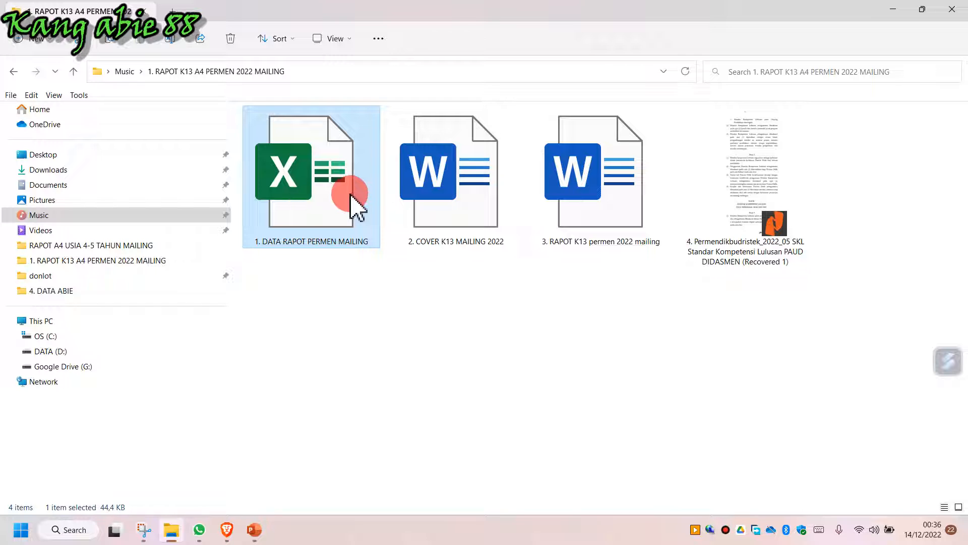
pyautogui.click(469, 177)
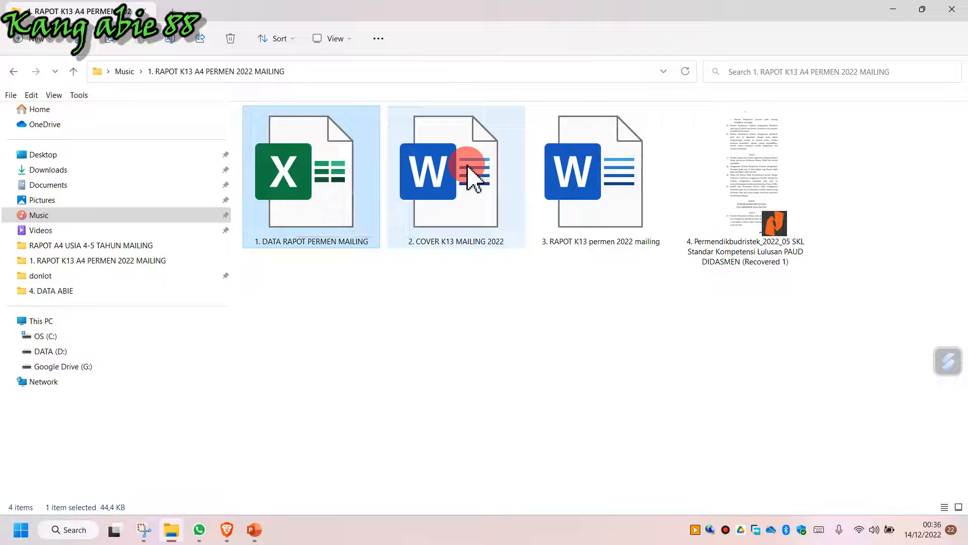
pyautogui.click(585, 174)
pyautogui.click(468, 176)
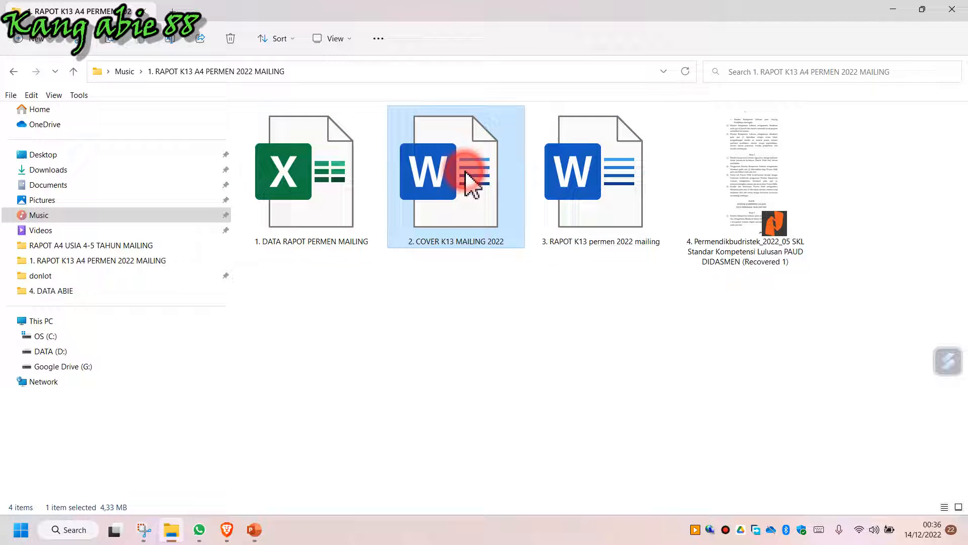
pyautogui.click(595, 184)
pyautogui.click(417, 190)
# Step: Open the workbook "1. DATA RAPOT PERMEN MAILING" and display its COVER sheet
pyautogui.click(324, 191)
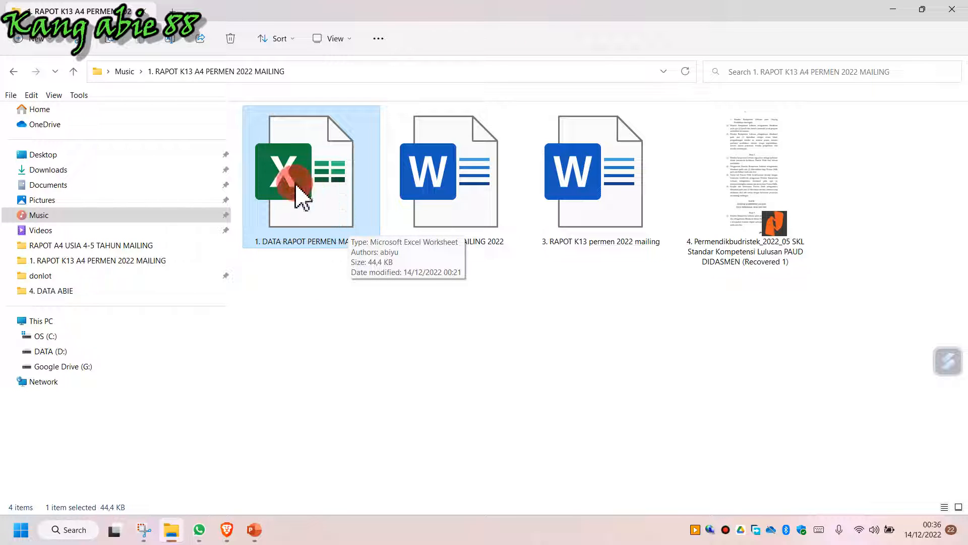
pyautogui.click(316, 183)
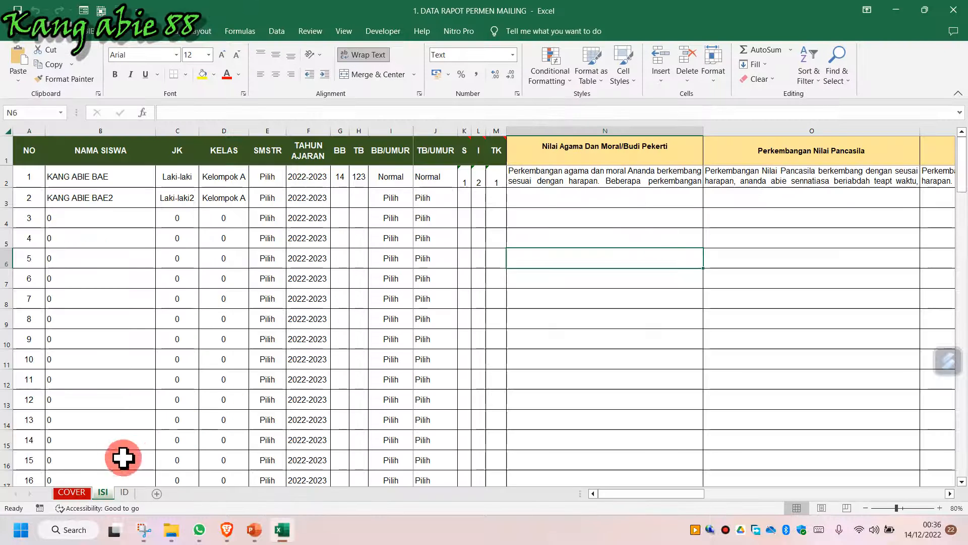
pyautogui.click(72, 492)
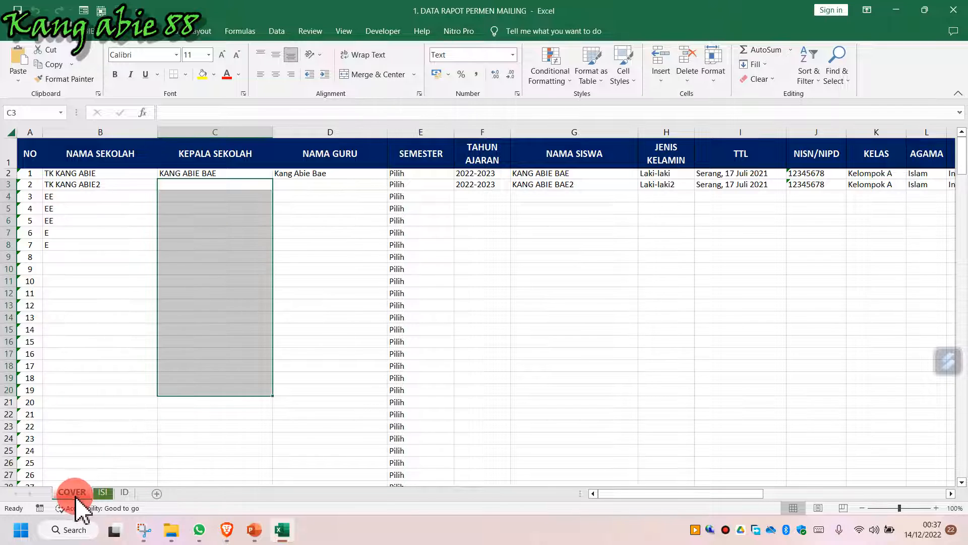
pyautogui.click(103, 492)
pyautogui.click(72, 492)
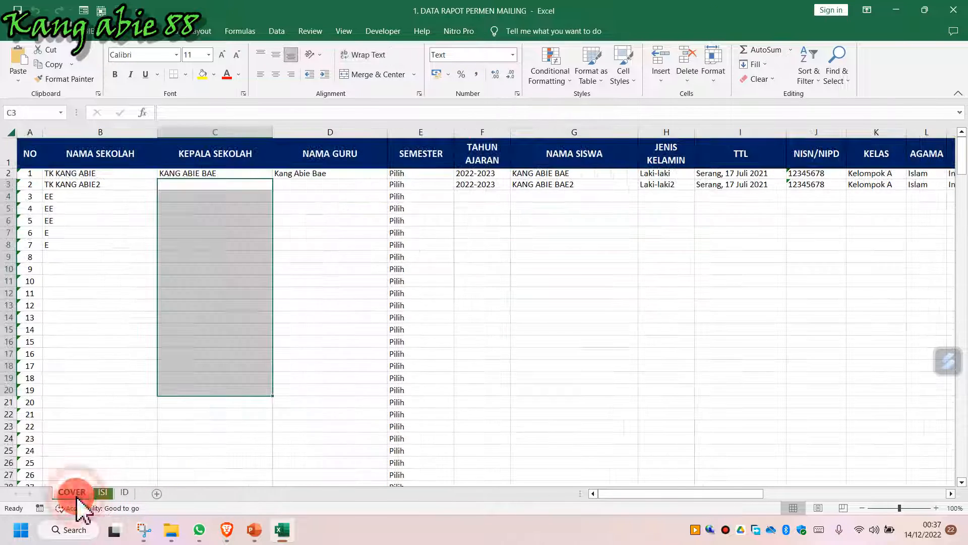
pyautogui.click(108, 208)
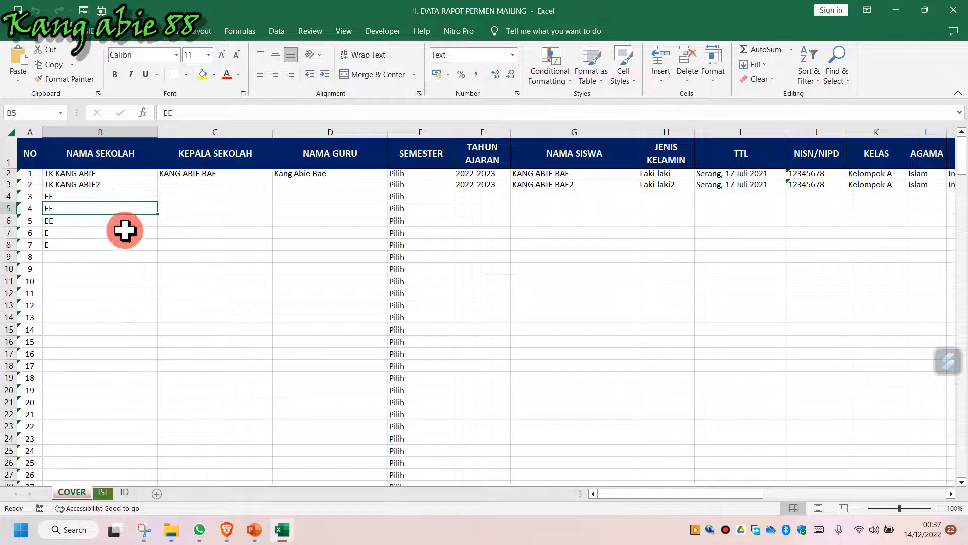
pyautogui.click(100, 184)
pyautogui.click(100, 219)
pyautogui.click(100, 284)
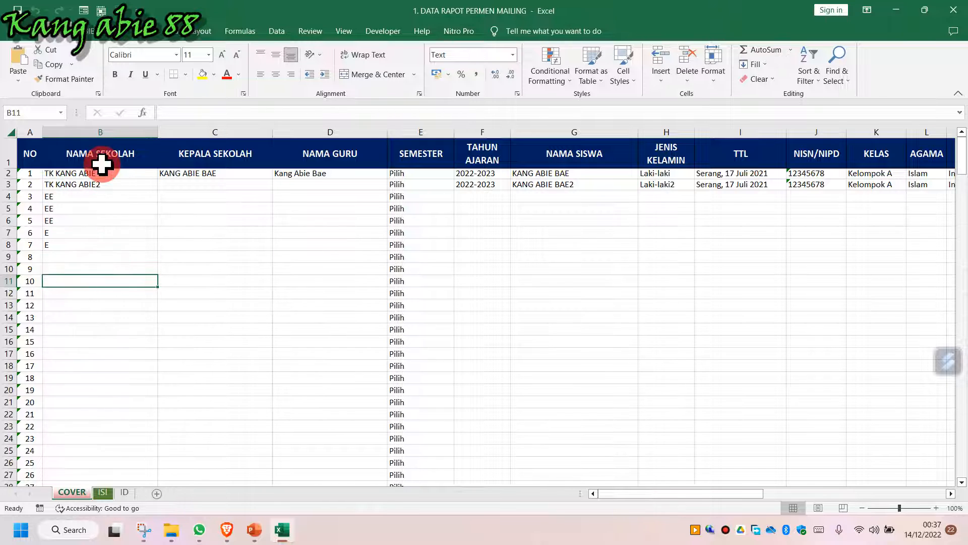
pyautogui.click(105, 186)
pyautogui.click(108, 230)
pyautogui.click(108, 269)
# Step: Fill the school name TK KANG ABIE from B2 down through B12 on the COVER sheet
pyautogui.click(97, 174)
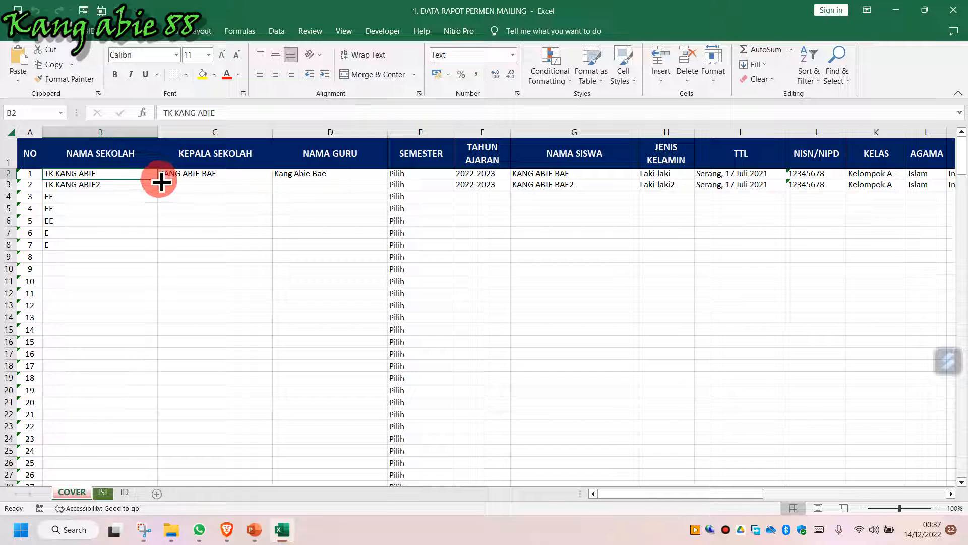
pyautogui.moveTo(159, 182); pyautogui.dragTo(146, 297)
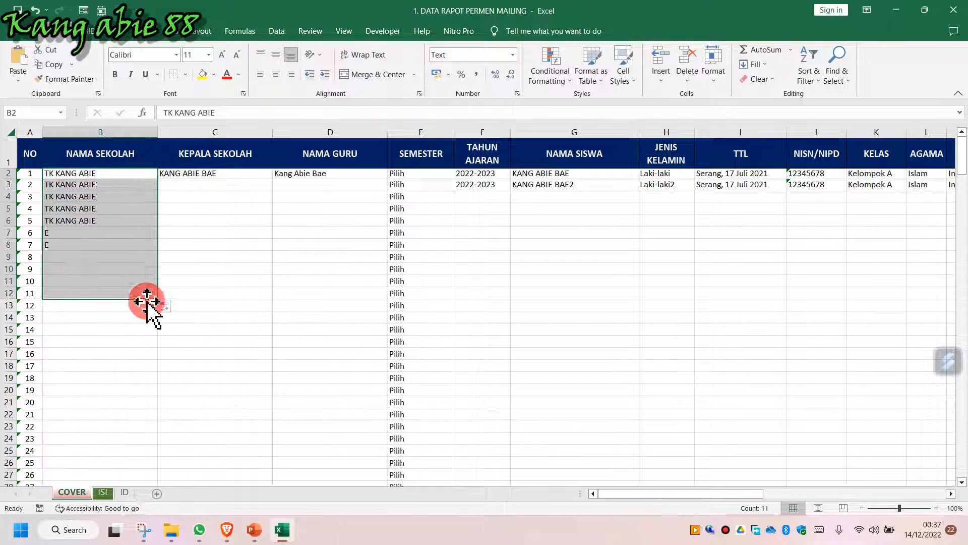
pyautogui.click(119, 220)
pyautogui.scroll(-4, 135, 317)
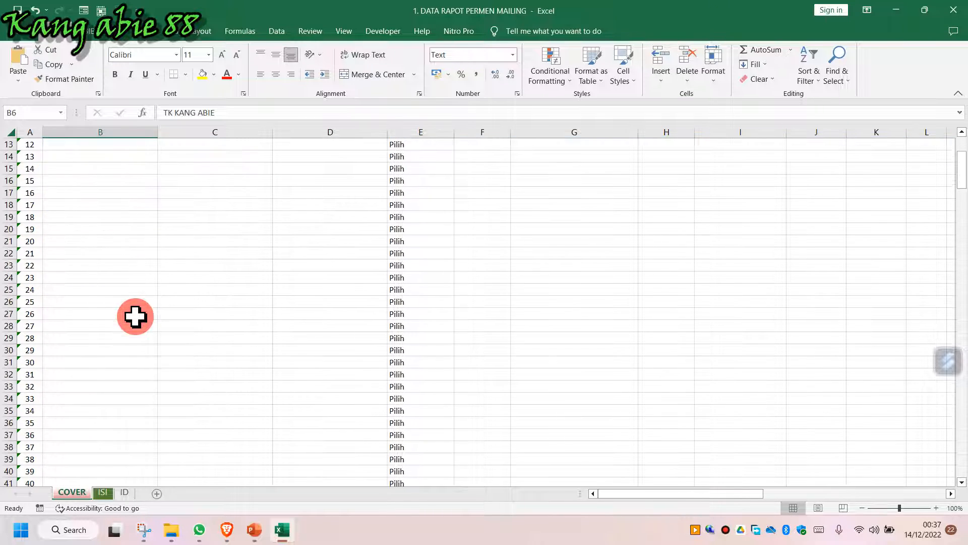
pyautogui.scroll(3, 126, 303)
pyautogui.scroll(-11, 101, 323)
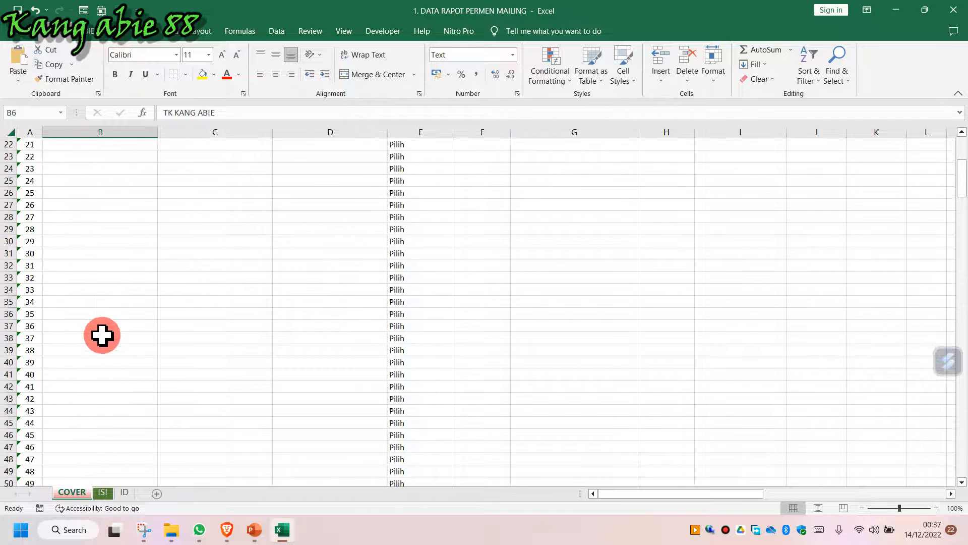
pyautogui.click(78, 420)
pyautogui.scroll(12, 129, 335)
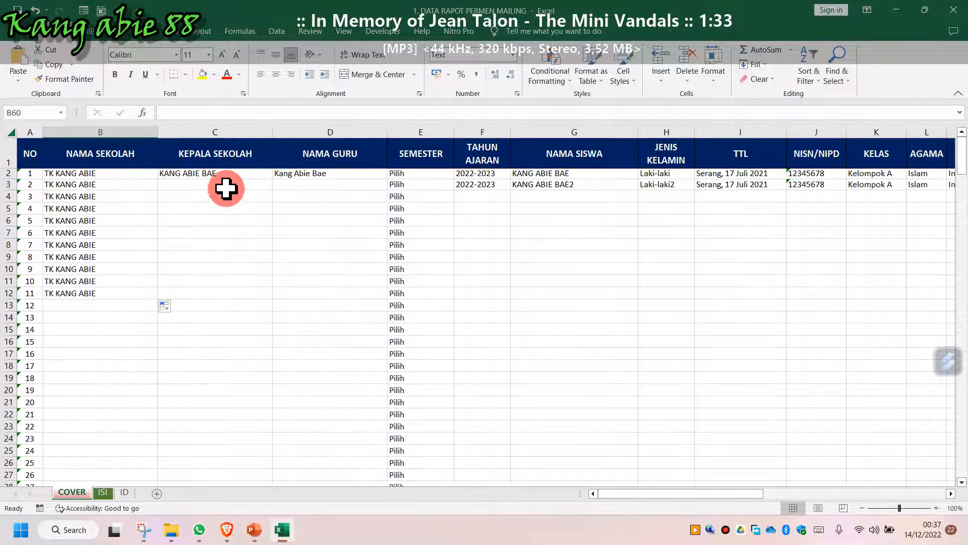
# Step: Fill the principal's name in C2 and the teacher's name in D2 down through row 12
pyautogui.click(222, 175)
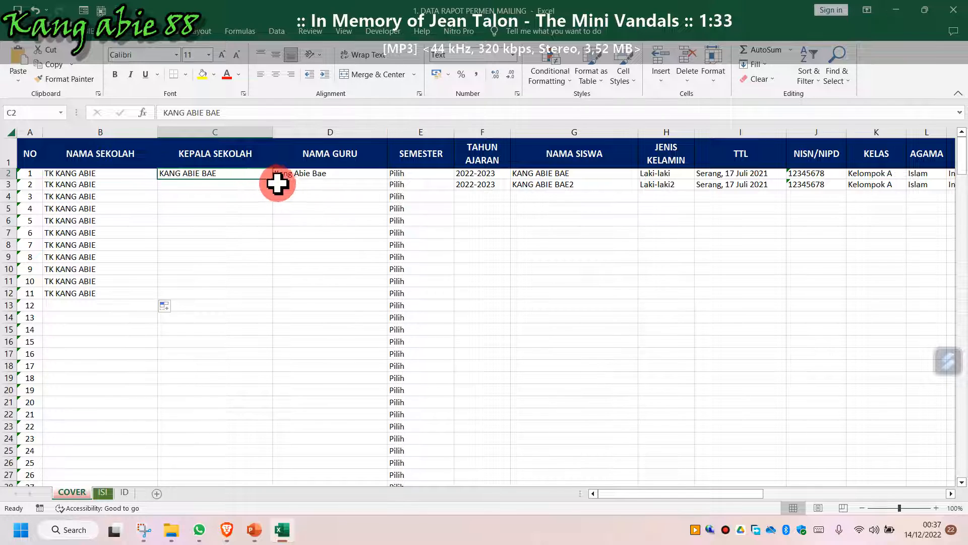
pyautogui.moveTo(277, 182); pyautogui.dragTo(268, 300)
pyautogui.scroll(-2, 186, 356)
pyautogui.scroll(2, 222, 444)
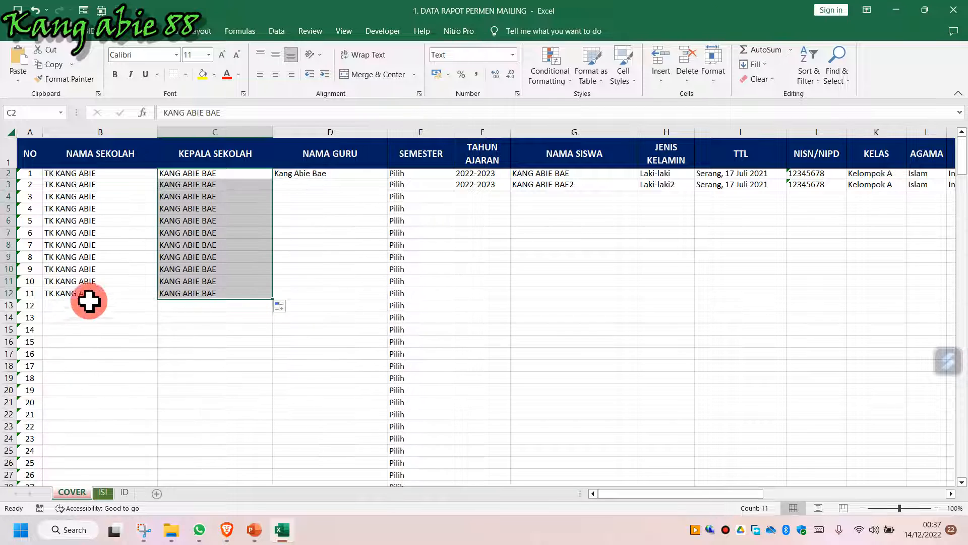
pyautogui.click(347, 178)
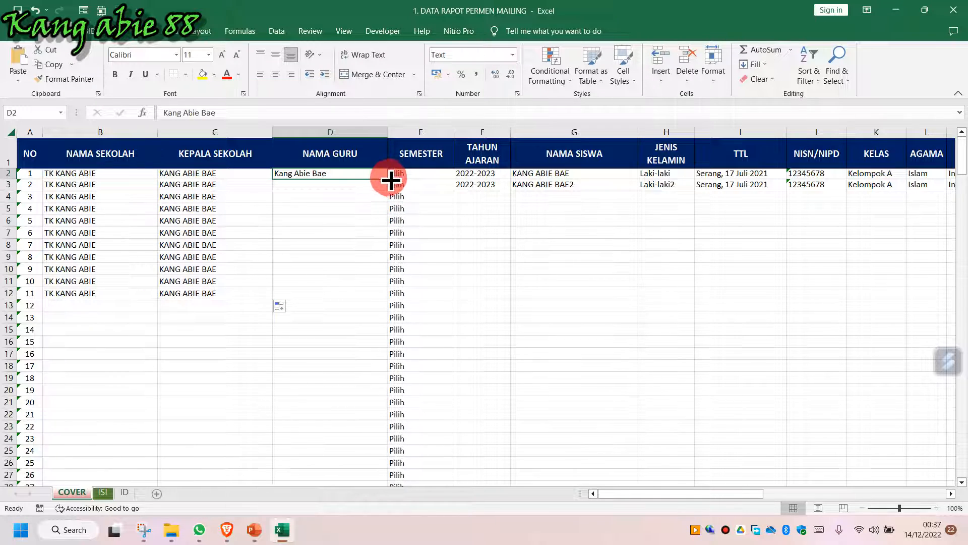
pyautogui.moveTo(391, 179); pyautogui.dragTo(378, 308)
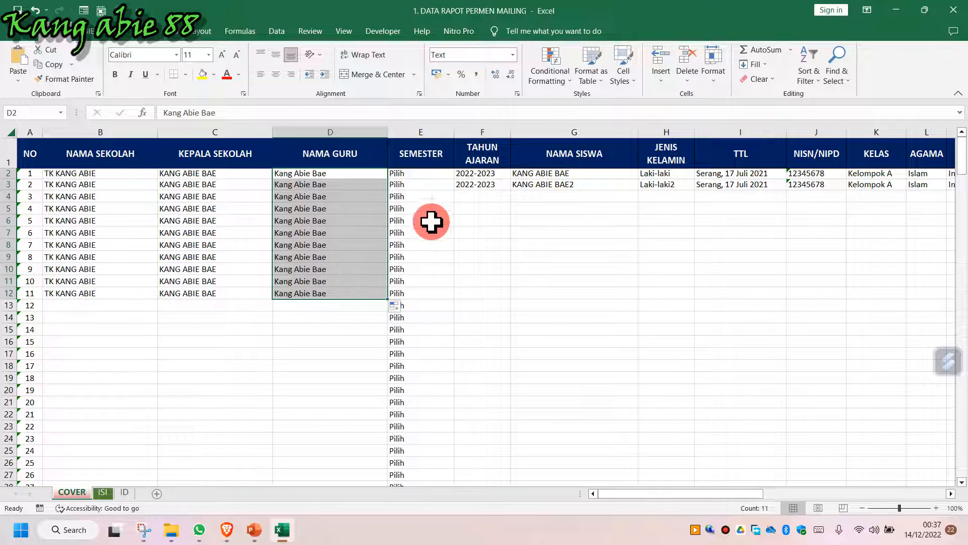
# Step: Set the SEMESTER value of the first student row, cell E2, to Semester I
pyautogui.click(425, 164)
pyautogui.click(429, 184)
pyautogui.click(430, 231)
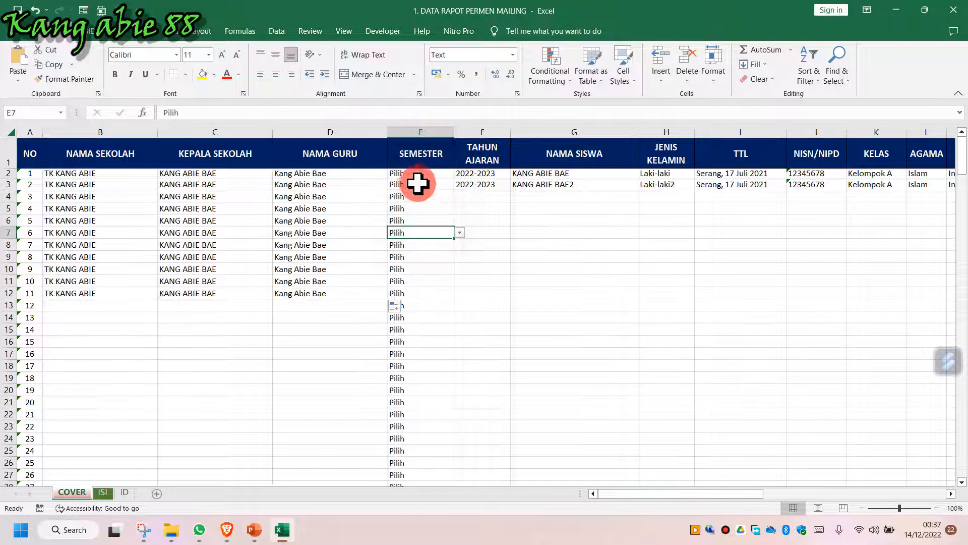
pyautogui.click(459, 174)
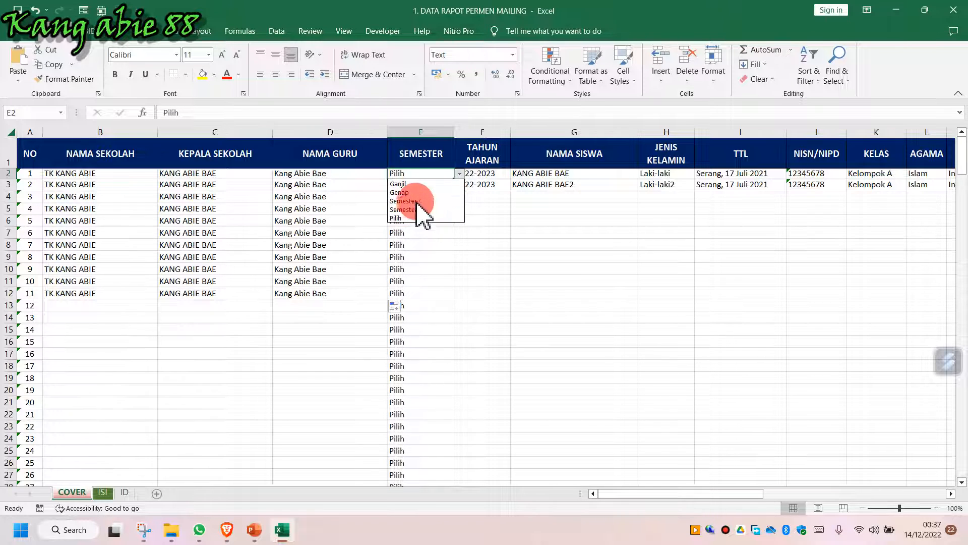
pyautogui.click(411, 246)
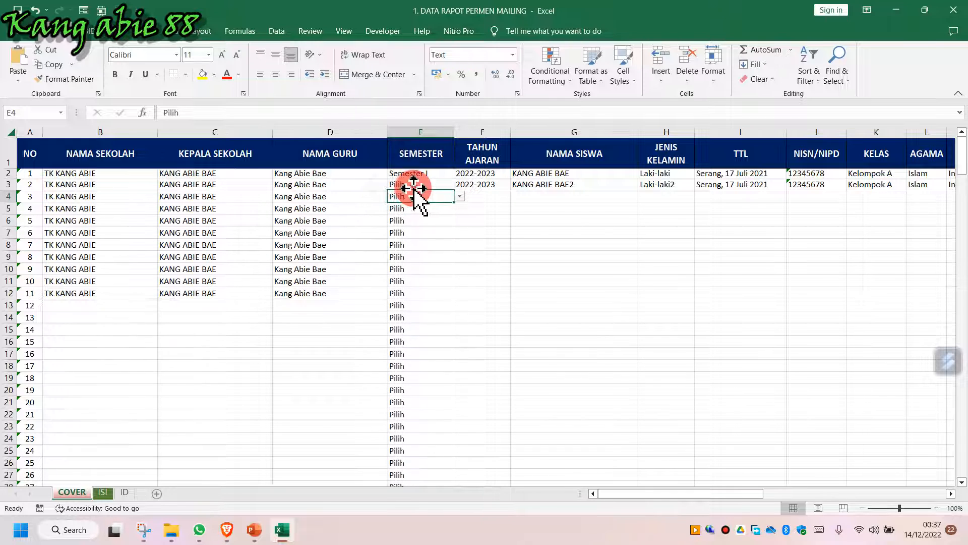
pyautogui.click(426, 175)
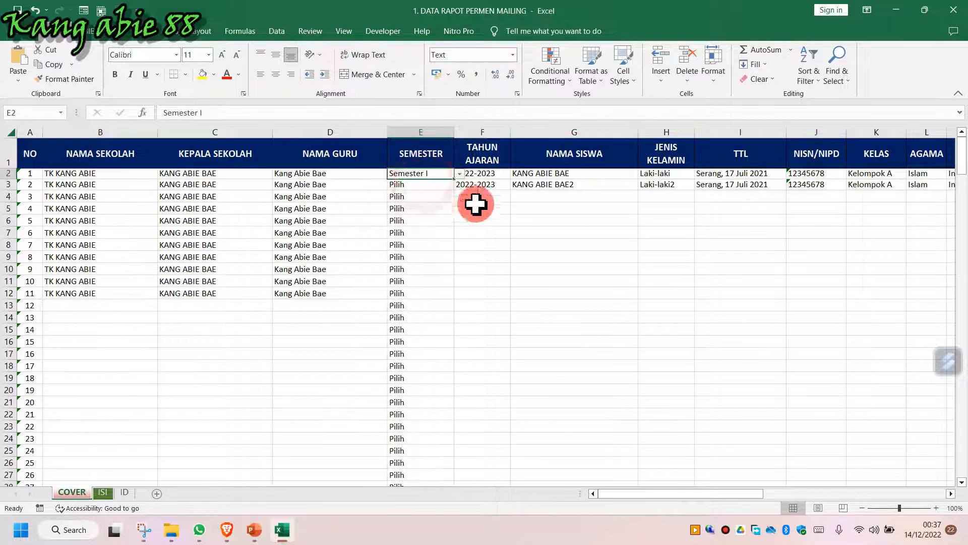
# Step: Examine the drop-down option lists on the ID sheet and return to the COVER sheet
pyautogui.click(132, 494)
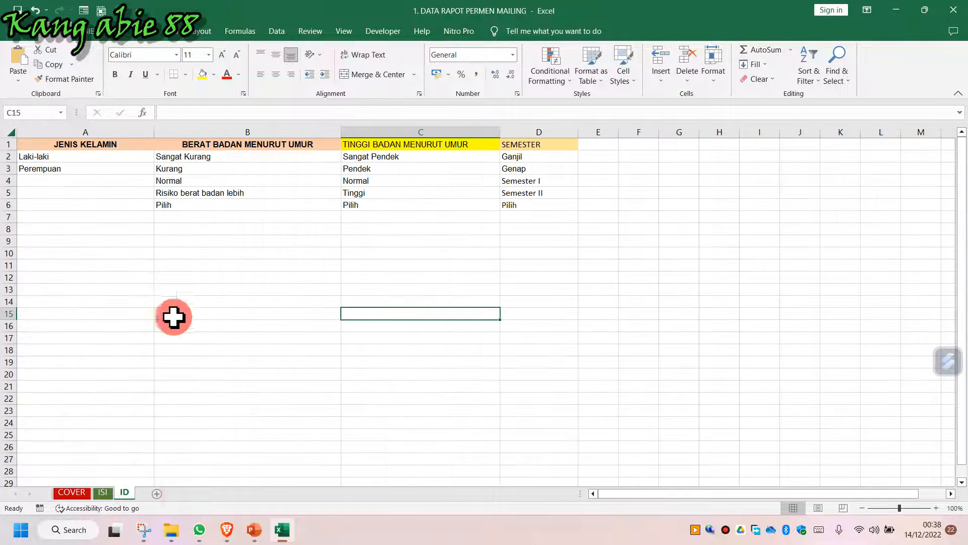
pyautogui.click(72, 493)
pyautogui.click(471, 210)
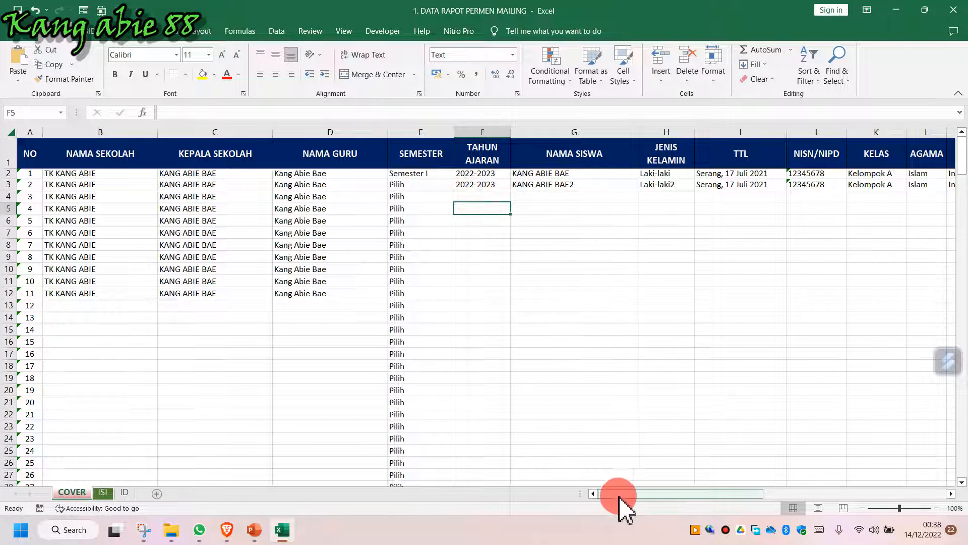
# Step: Review the remaining COVER columns from AGAMA through TTD, including the address and parent details
pyautogui.moveTo(619, 497); pyautogui.dragTo(825, 485)
pyautogui.click(835, 154)
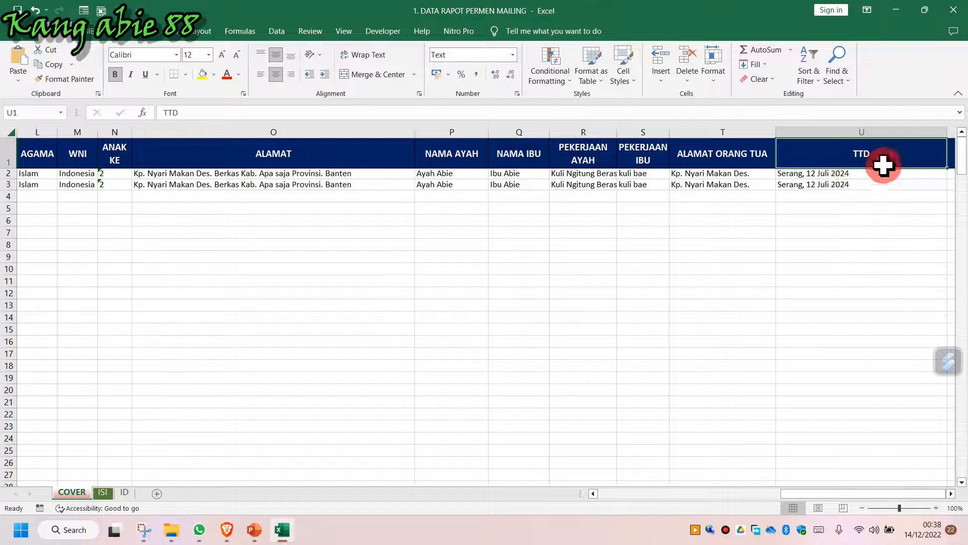
pyautogui.click(833, 174)
pyautogui.click(819, 185)
pyautogui.click(688, 185)
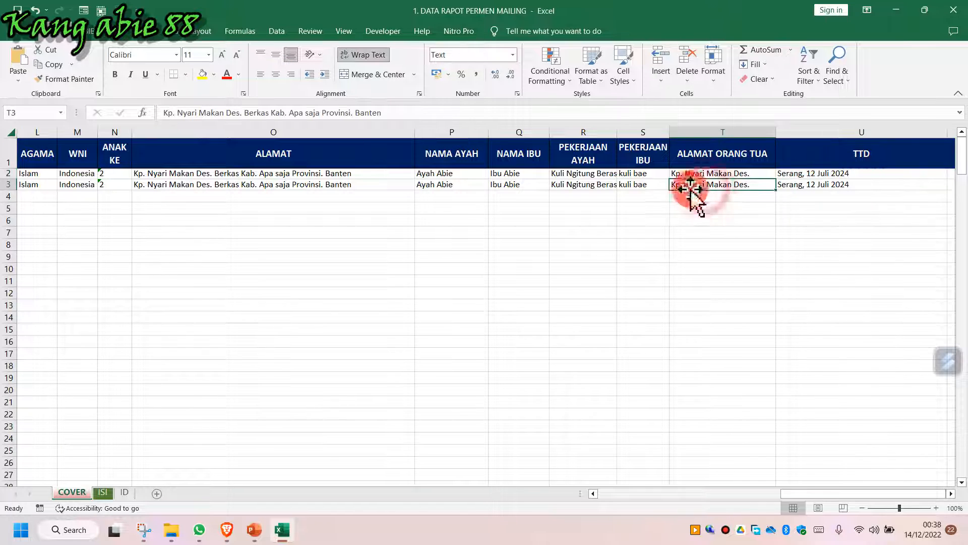
pyautogui.click(516, 183)
pyautogui.click(357, 173)
pyautogui.click(813, 494)
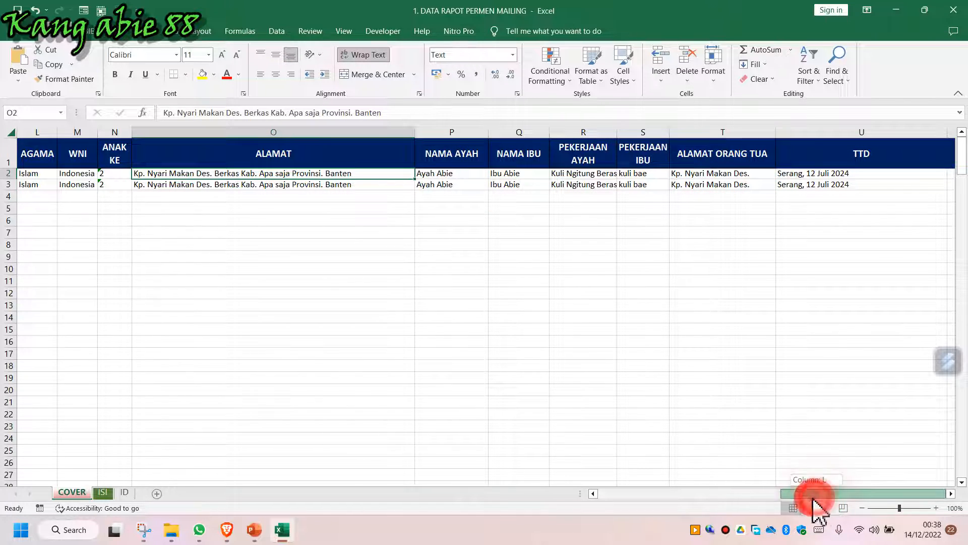
pyautogui.moveTo(813, 498); pyautogui.dragTo(586, 500)
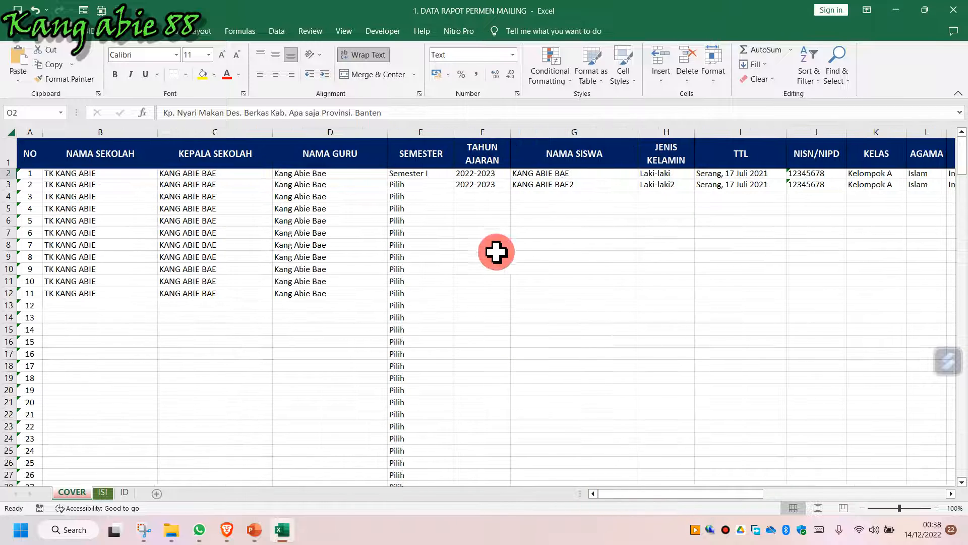
# Step: Display the ISI sheet and inspect the formula behind the student name in cell B9
pyautogui.click(103, 493)
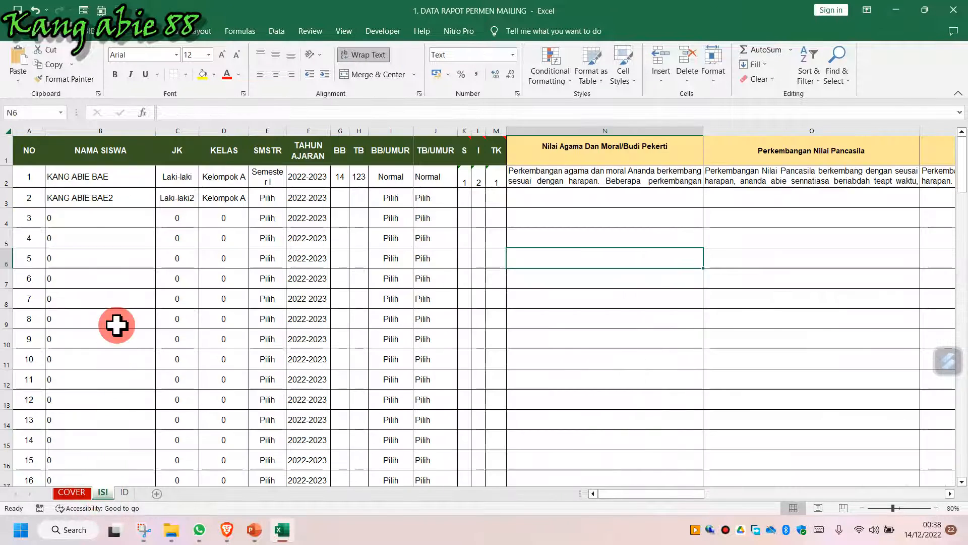
pyautogui.click(114, 322)
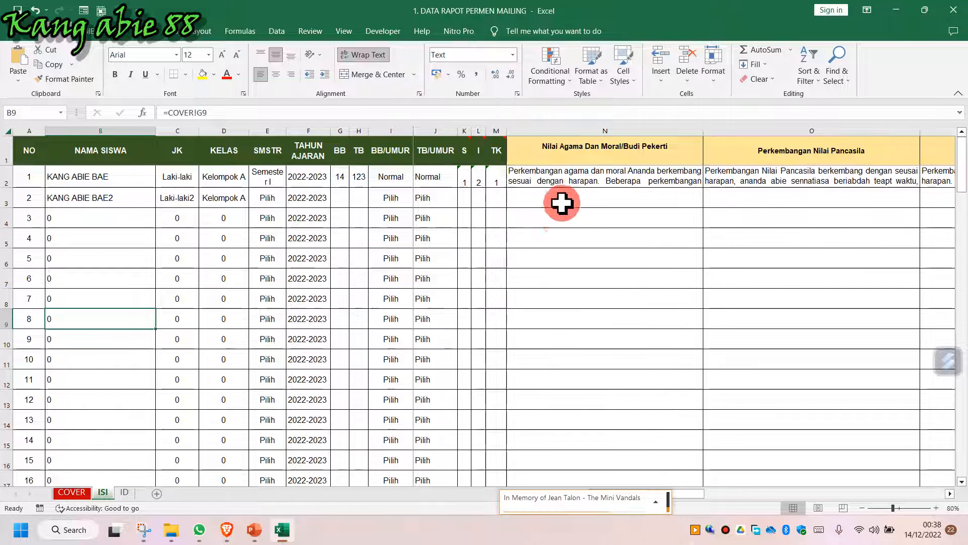
# Step: Inspect how the ISI sheet's semester, student name, JK and KELAS cells link to the COVER sheet
pyautogui.click(255, 193)
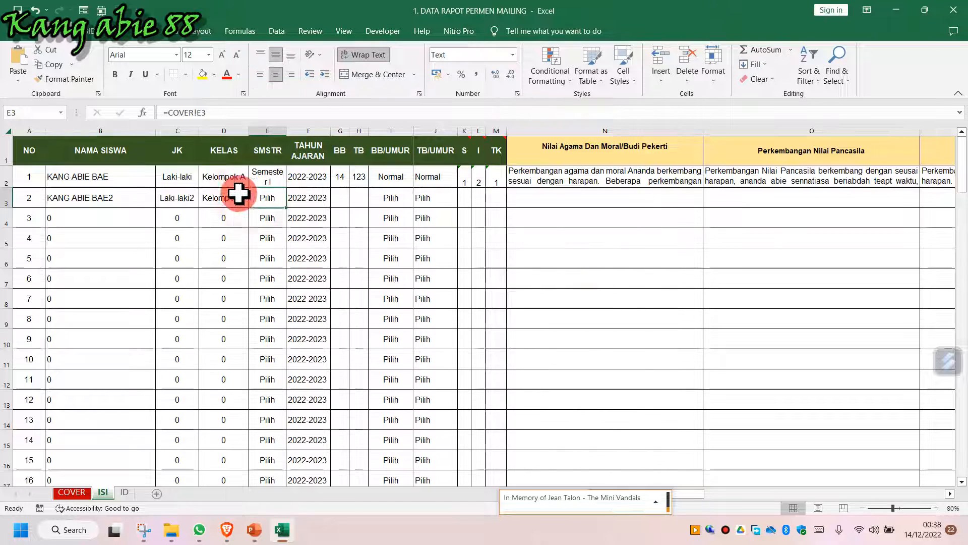
pyautogui.click(115, 181)
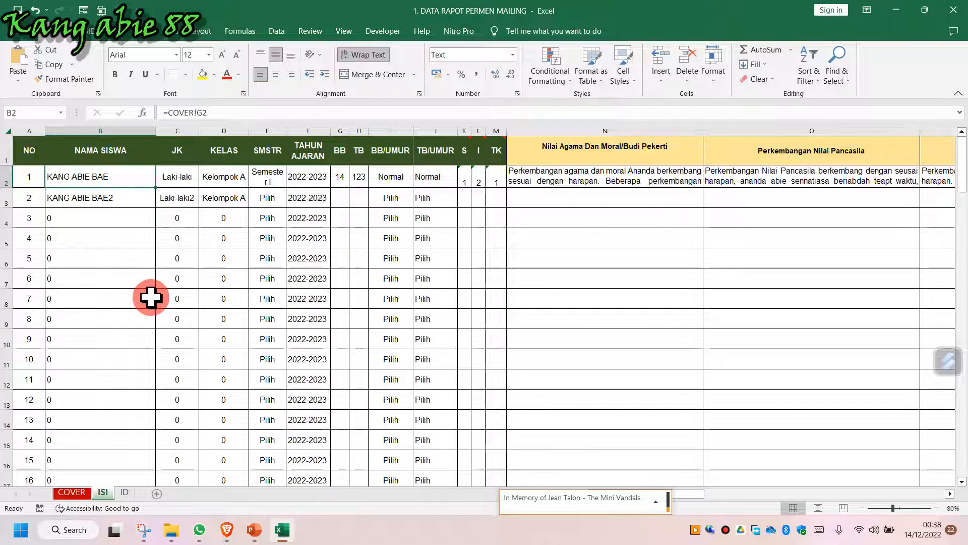
pyautogui.click(71, 492)
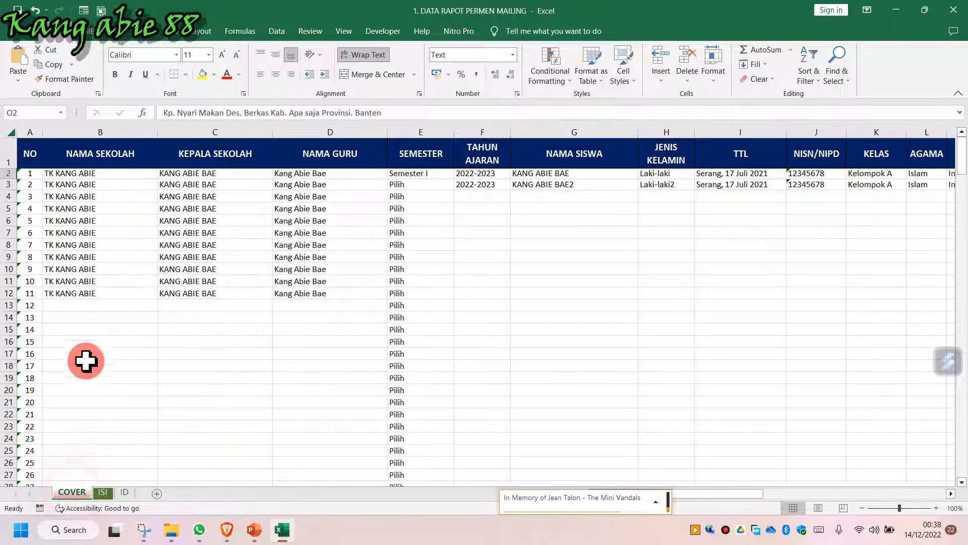
pyautogui.click(105, 493)
pyautogui.click(184, 187)
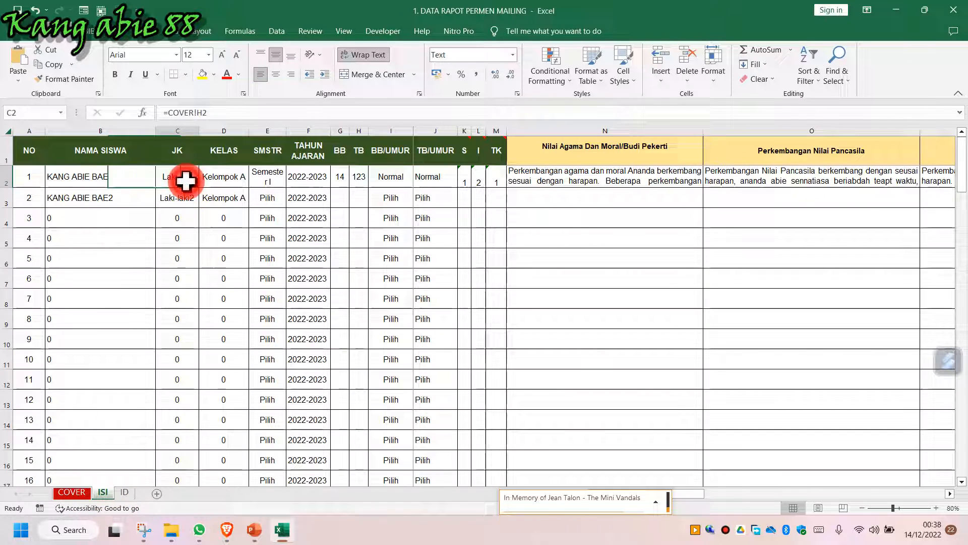
pyautogui.click(240, 186)
# Step: Widen the SMSTR column on the ISI sheet so the semester text fits on one line
pyautogui.click(266, 181)
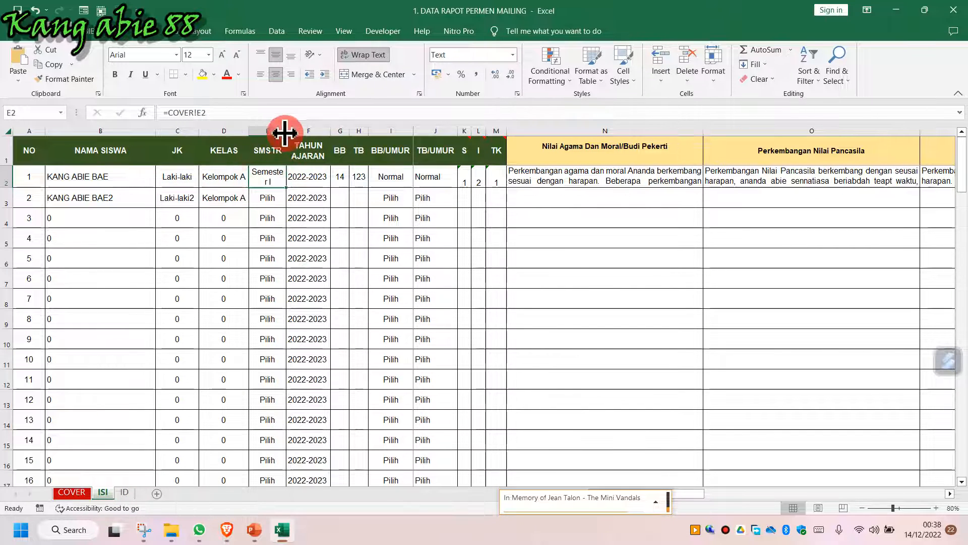
pyautogui.moveTo(295, 131); pyautogui.dragTo(302, 131)
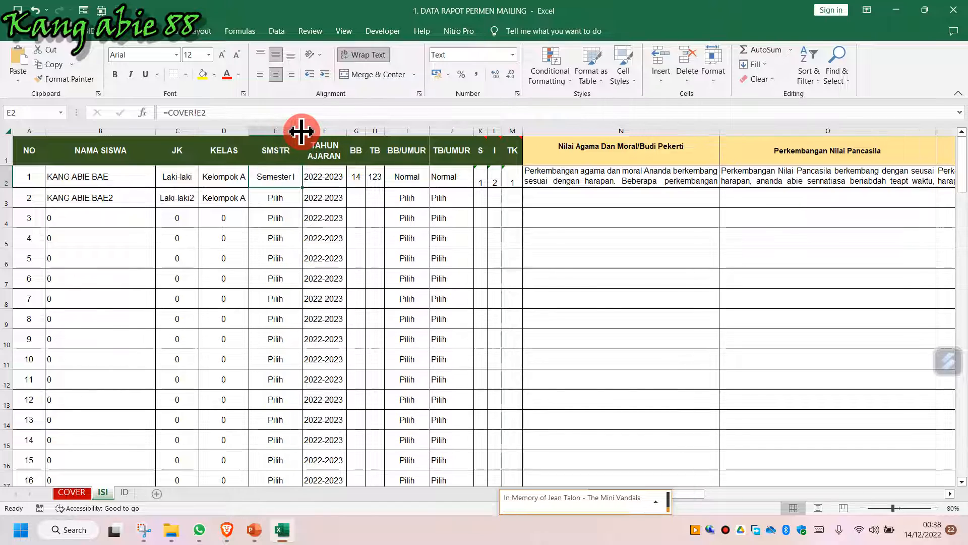
pyautogui.click(288, 220)
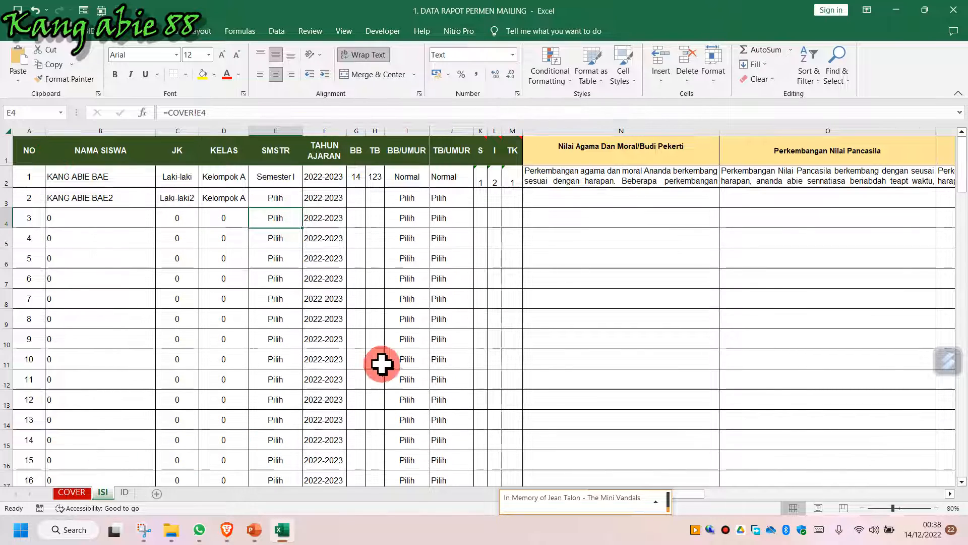
# Step: Review the first student's TAHUN AJARAN and BB cells and the option list of the BB/UMUR cell
pyautogui.click(330, 180)
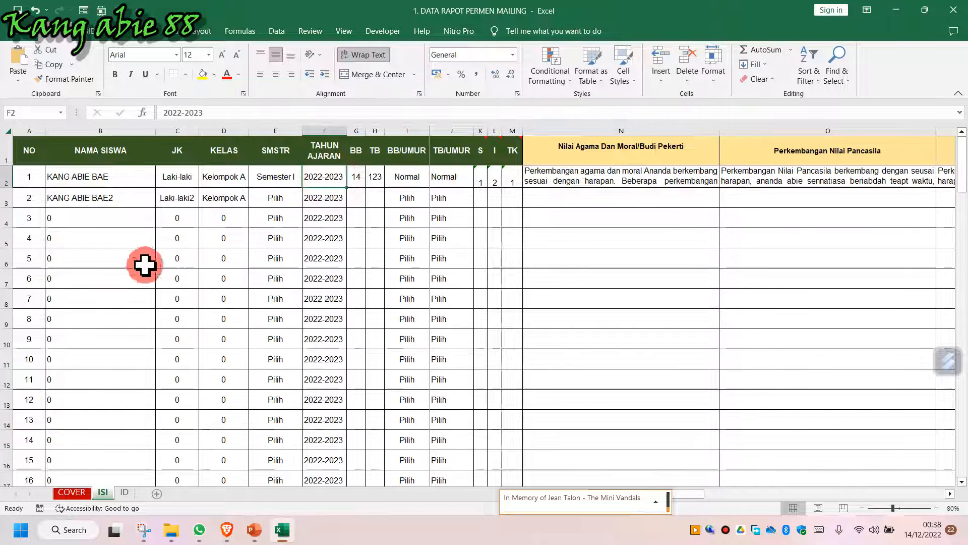
pyautogui.click(360, 177)
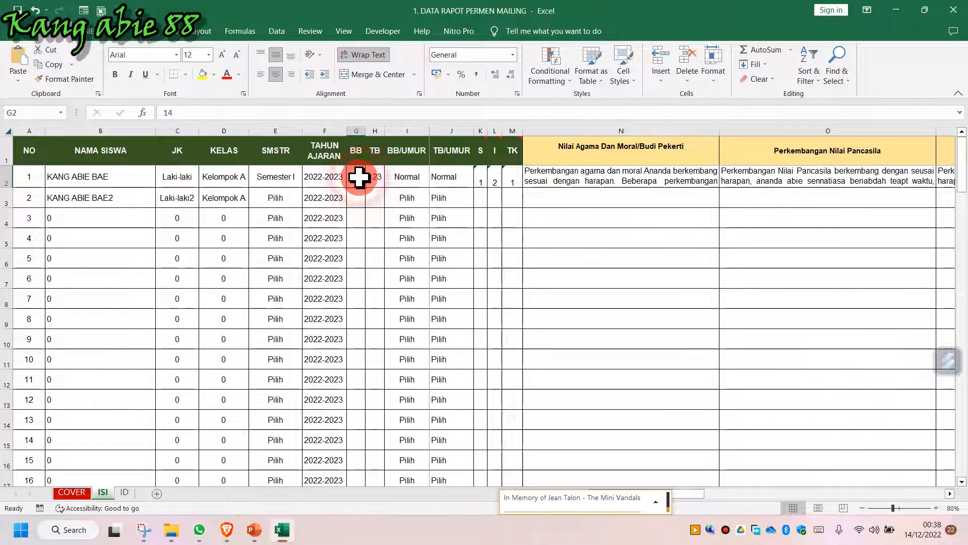
pyautogui.click(401, 184)
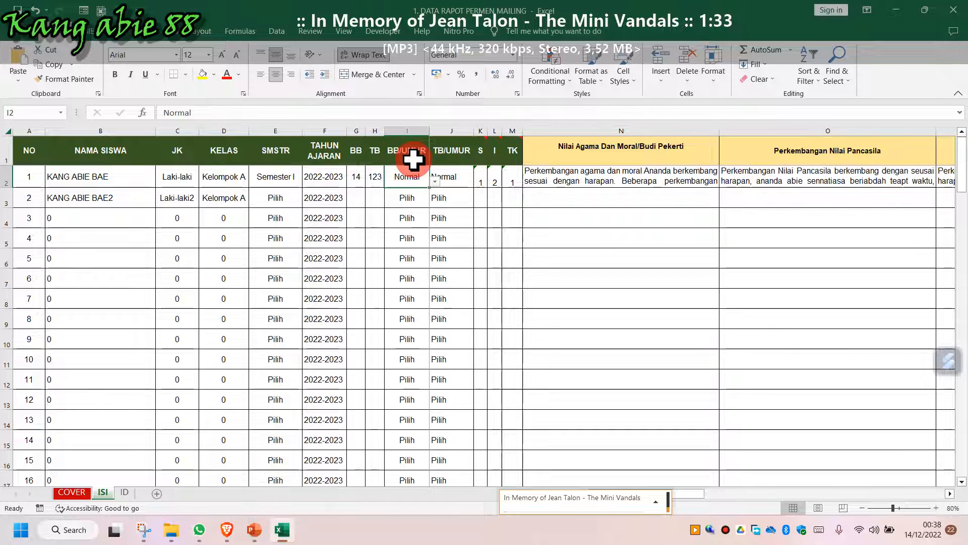
pyautogui.click(436, 183)
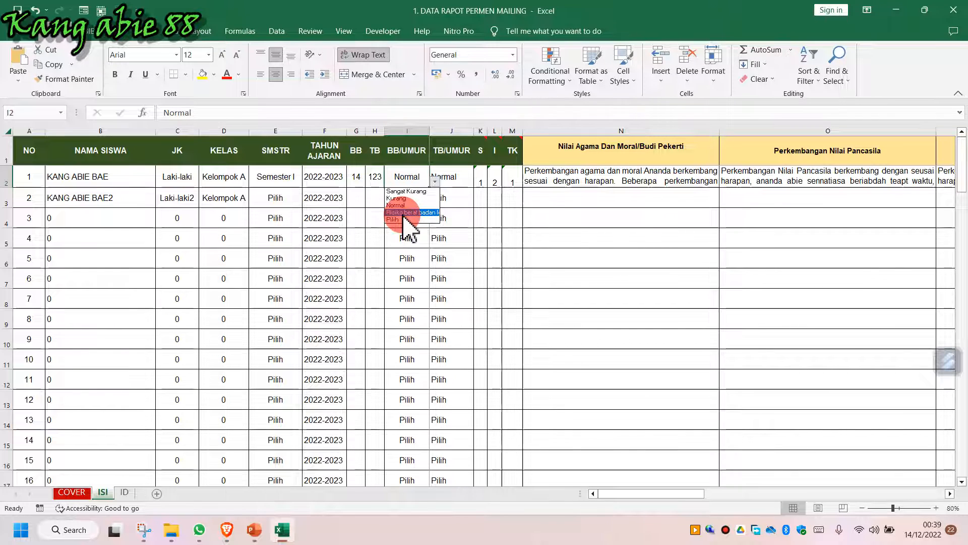
pyautogui.click(460, 222)
# Step: Widen the BB/UMUR and TB/UMUR columns on the ISI sheet
pyautogui.click(410, 212)
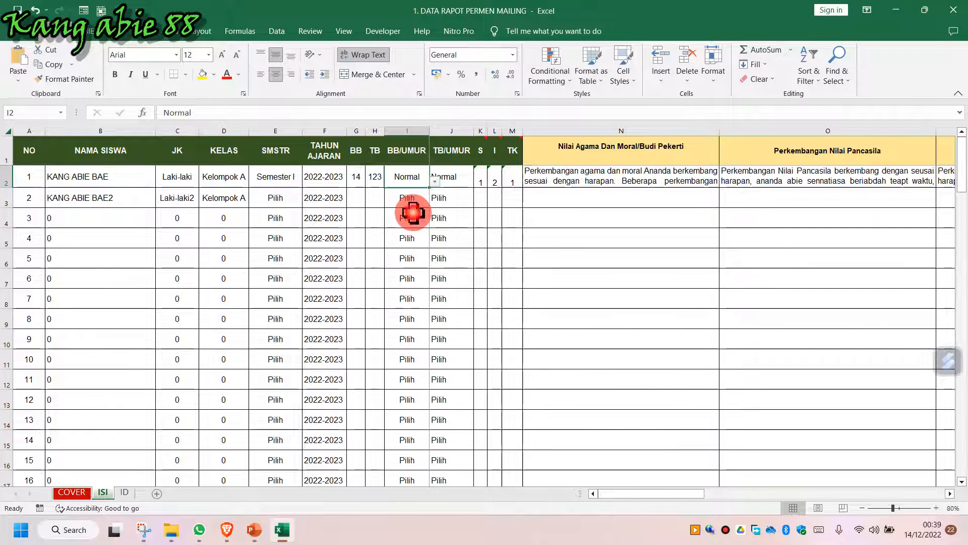
pyautogui.moveTo(430, 130); pyautogui.dragTo(451, 199)
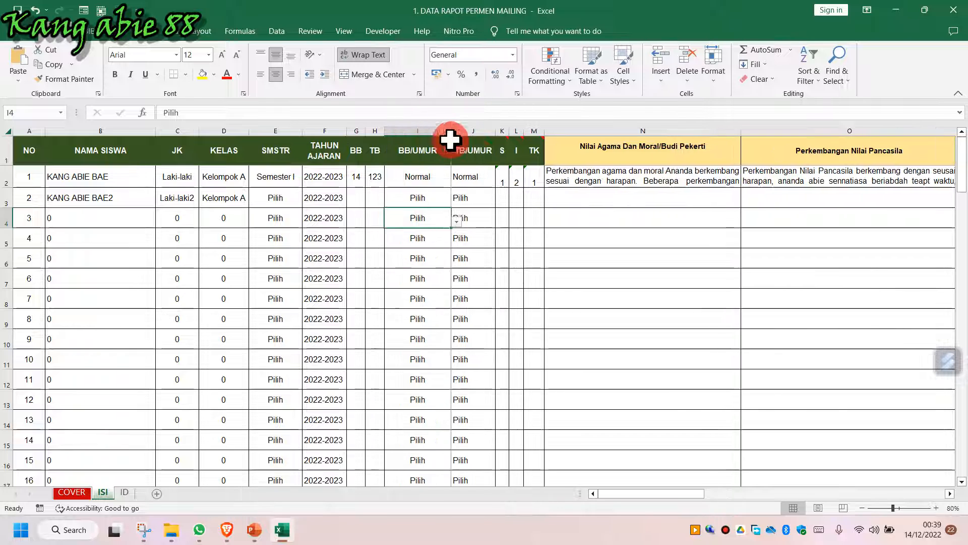
pyautogui.click(485, 142)
pyautogui.moveTo(497, 127); pyautogui.dragTo(514, 129)
pyautogui.click(482, 191)
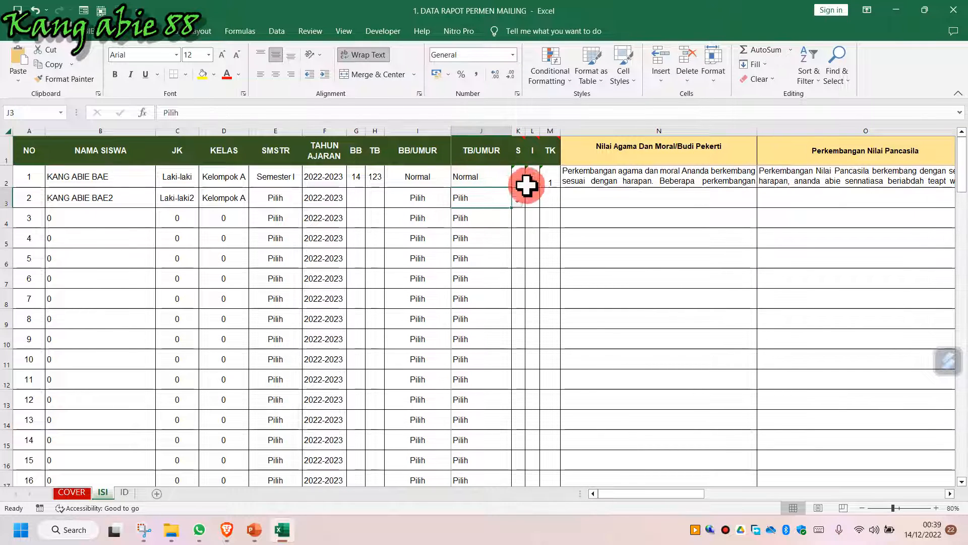
# Step: Examine the S, I and TK attendance columns in the first student's row
pyautogui.click(518, 174)
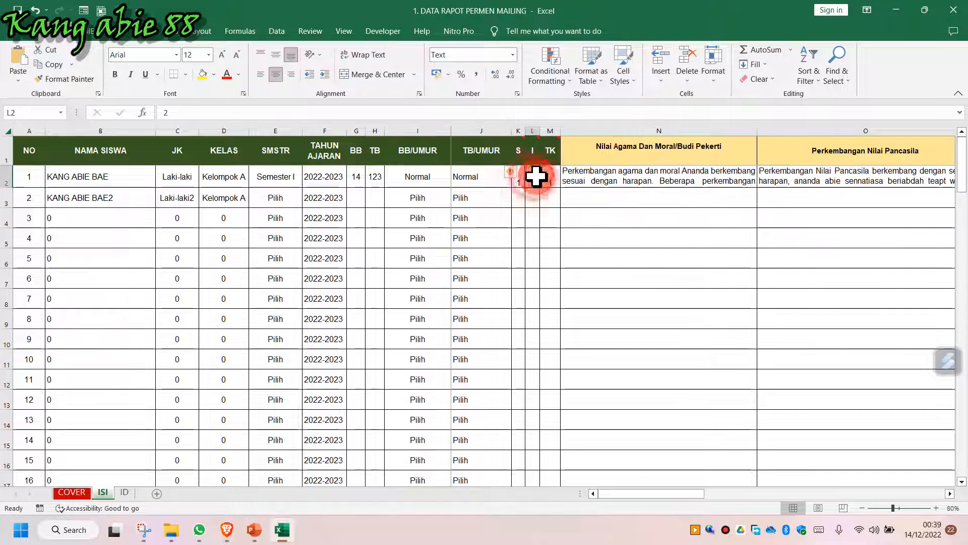
pyautogui.click(554, 183)
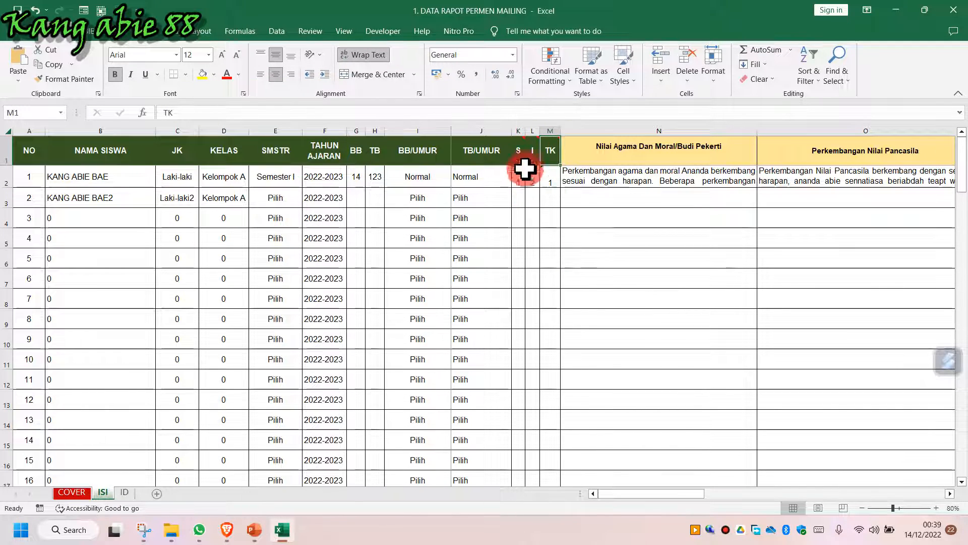
pyautogui.moveTo(521, 153)
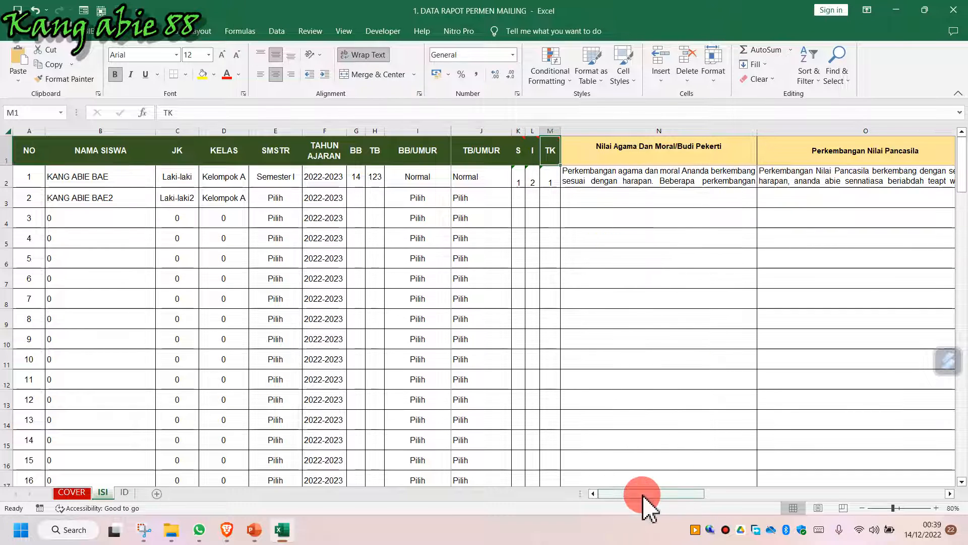
# Step: Review the development description columns from Nilai Agama Dan Moral/Budi Pekerti through Perkembangan Sosial Emosional
pyautogui.moveTo(642, 495); pyautogui.dragTo(750, 497)
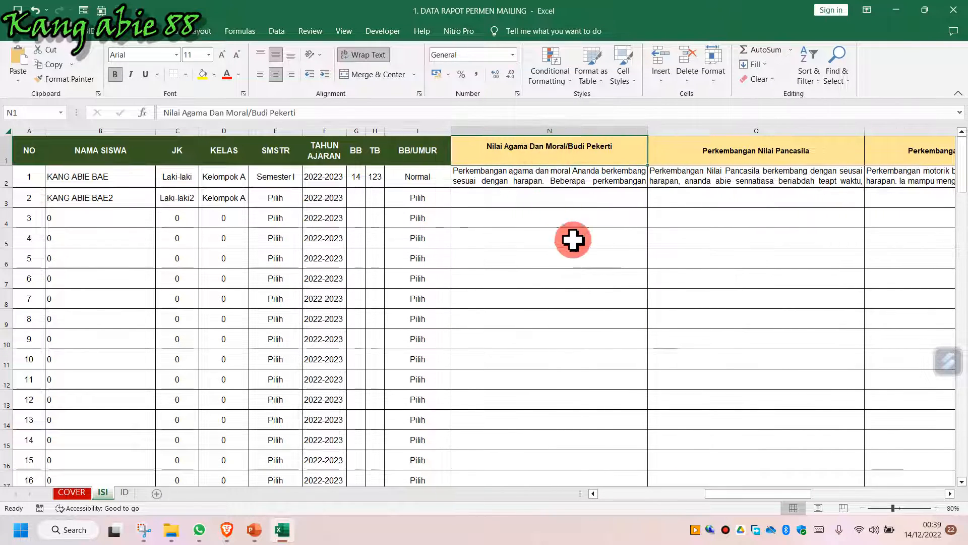
pyautogui.moveTo(740, 499); pyautogui.dragTo(825, 493)
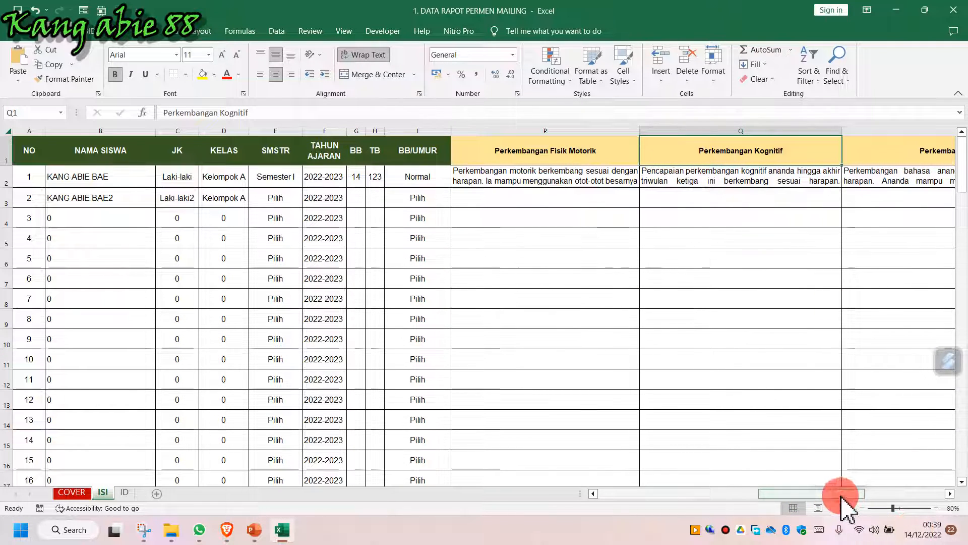
pyautogui.moveTo(843, 496); pyautogui.dragTo(895, 503)
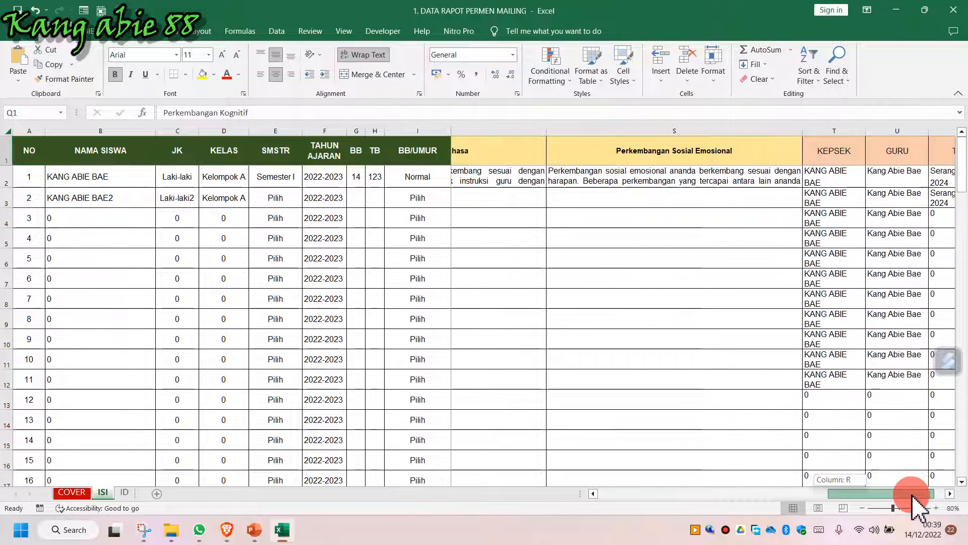
pyautogui.moveTo(913, 496); pyautogui.dragTo(933, 496)
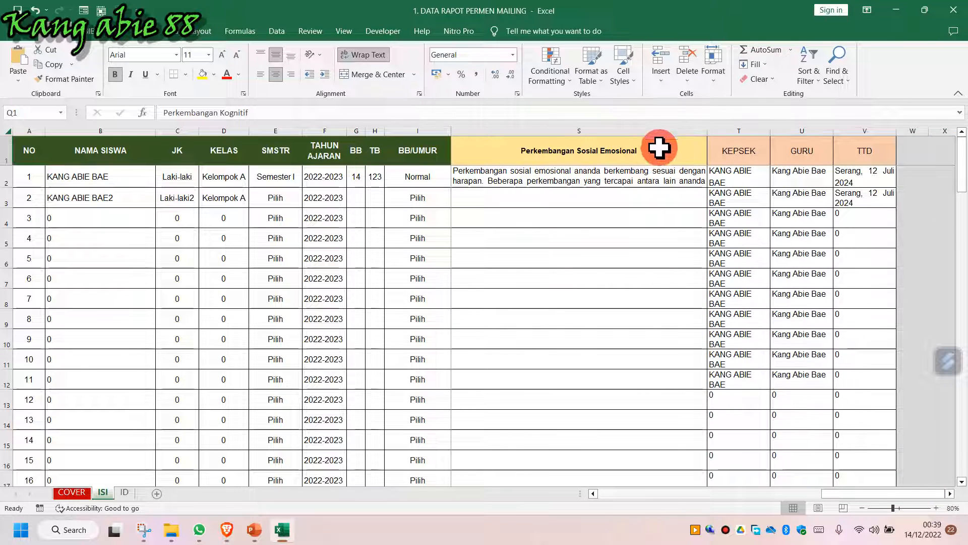
pyautogui.click(556, 175)
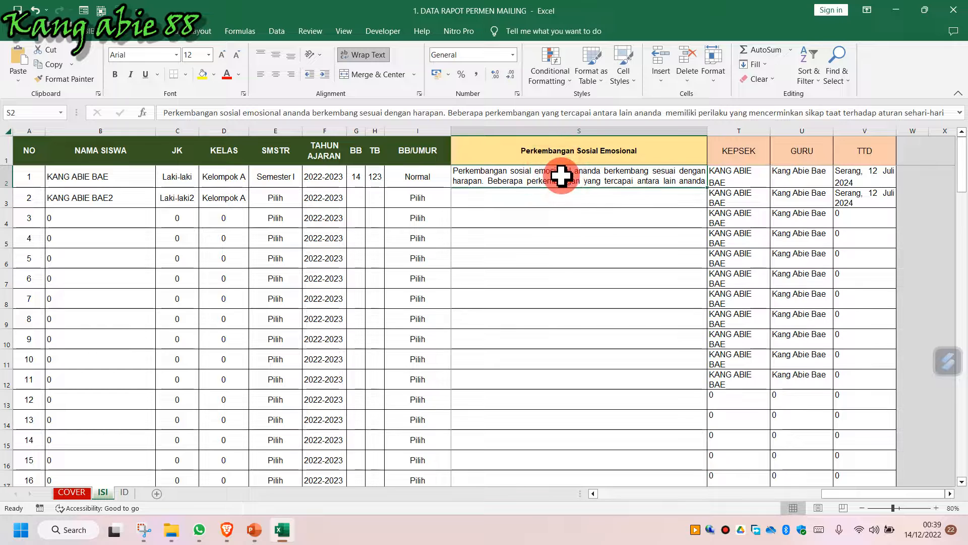
# Step: Inspect the COVER-linked formulas in the KEPSEK, GURU and TTD columns
pyautogui.click(737, 149)
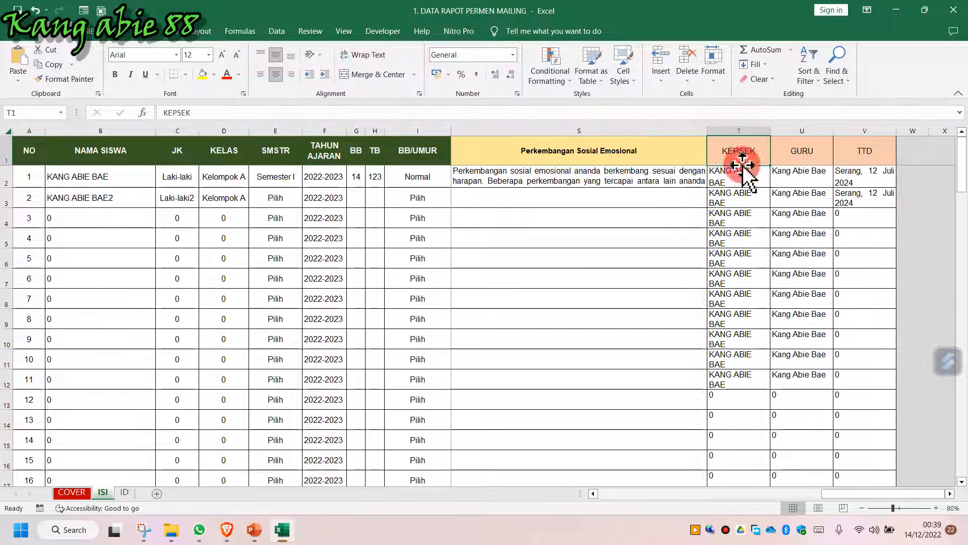
pyautogui.click(735, 185)
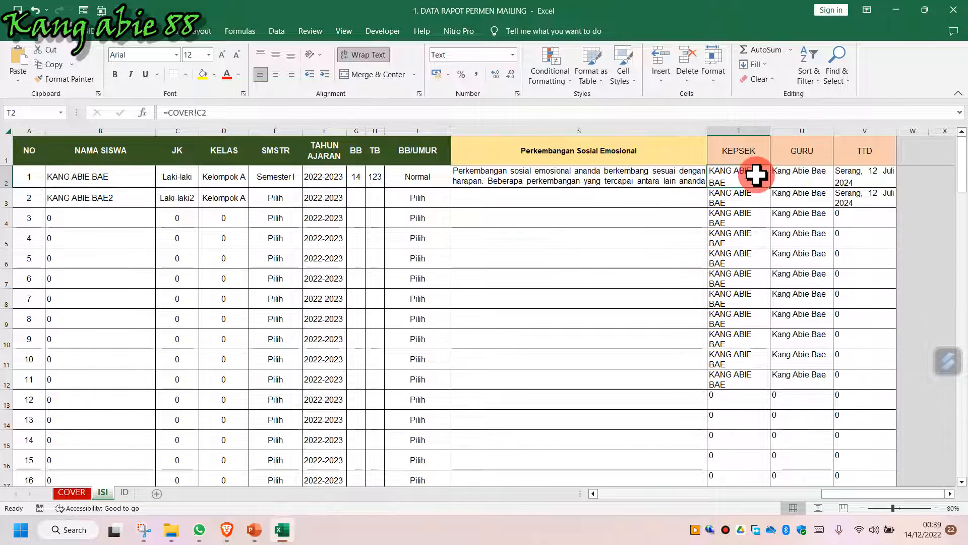
pyautogui.click(779, 169)
pyautogui.click(843, 192)
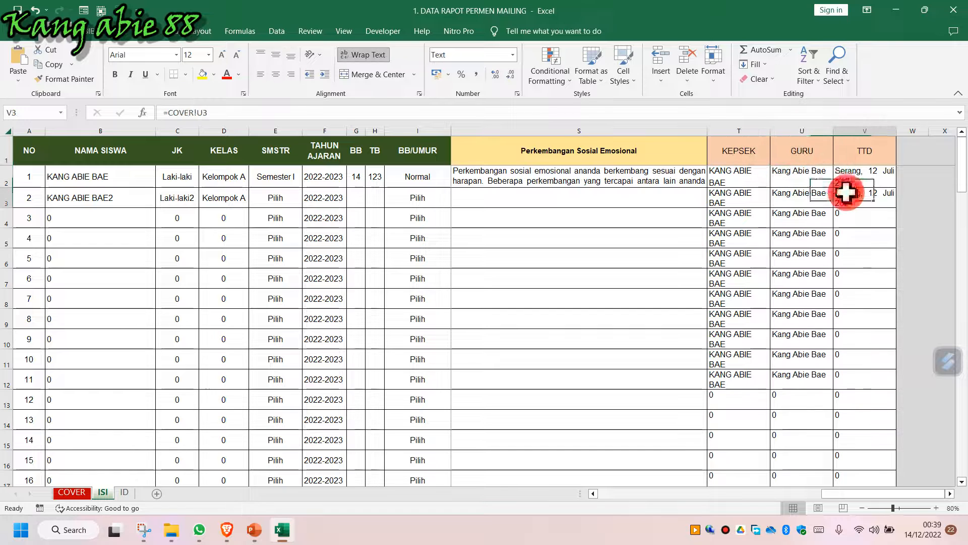
# Step: Fill the KEPSEK formula from cell T2 down through row 14
pyautogui.click(744, 177)
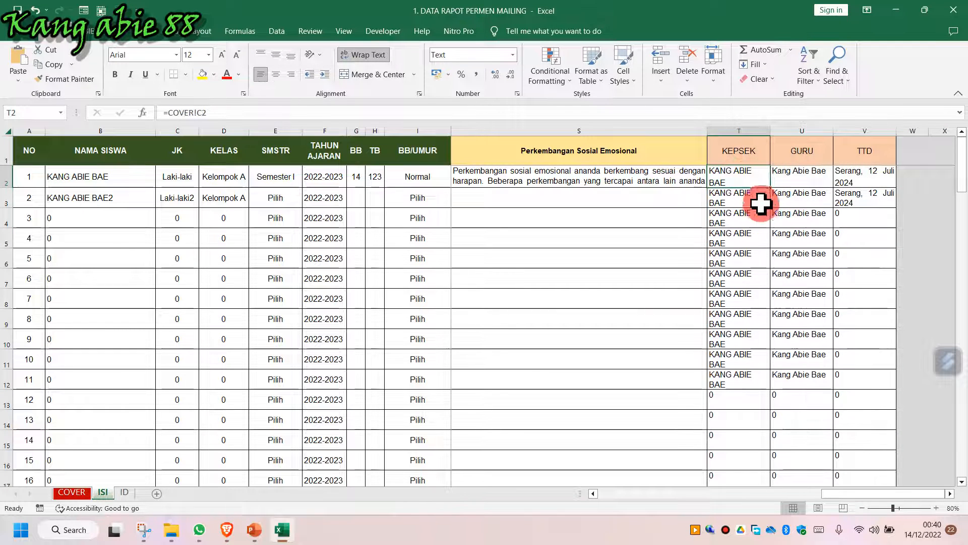
pyautogui.moveTo(773, 190); pyautogui.dragTo(758, 429)
pyautogui.click(744, 346)
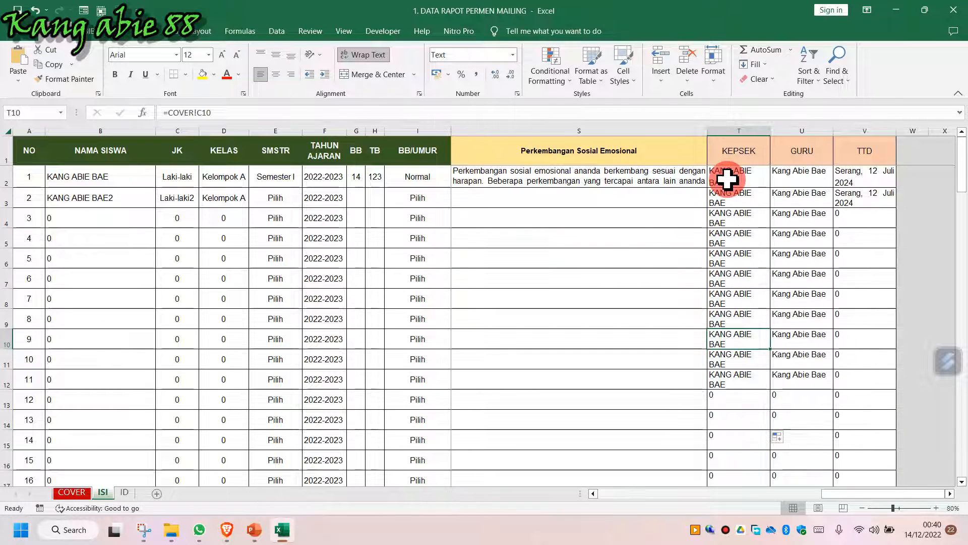
pyautogui.click(735, 194)
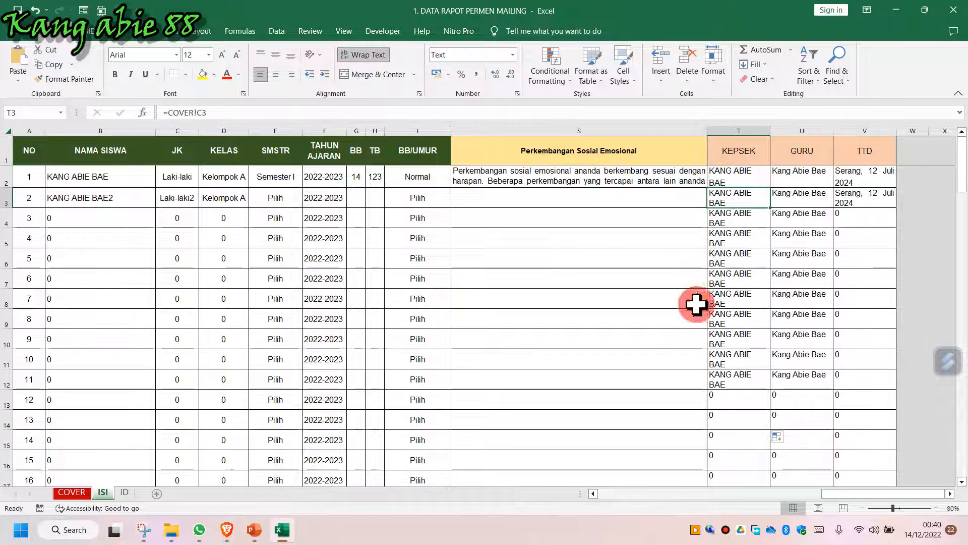
# Step: Check the source principal cell C2 on COVER, then inspect the GURU and TTD formulas on ISI
pyautogui.click(71, 492)
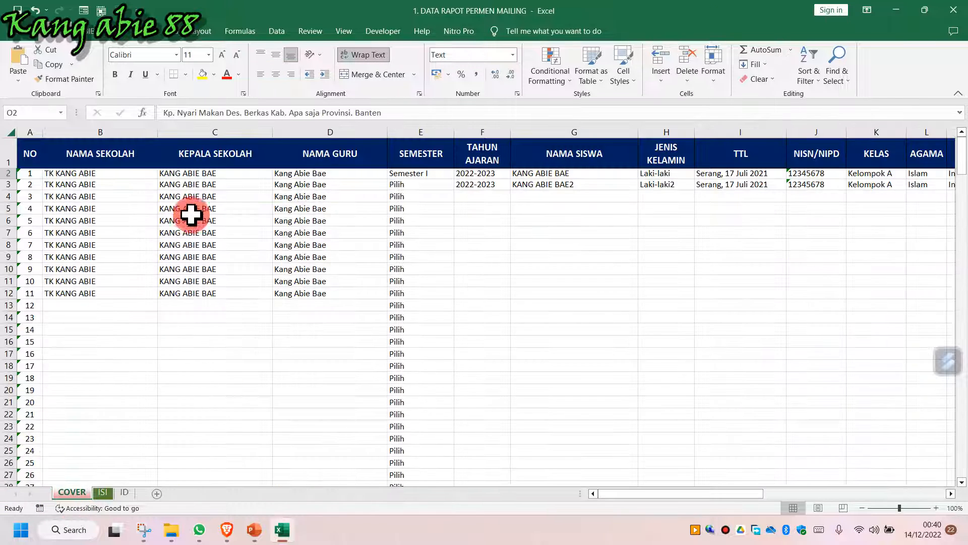
pyautogui.click(217, 176)
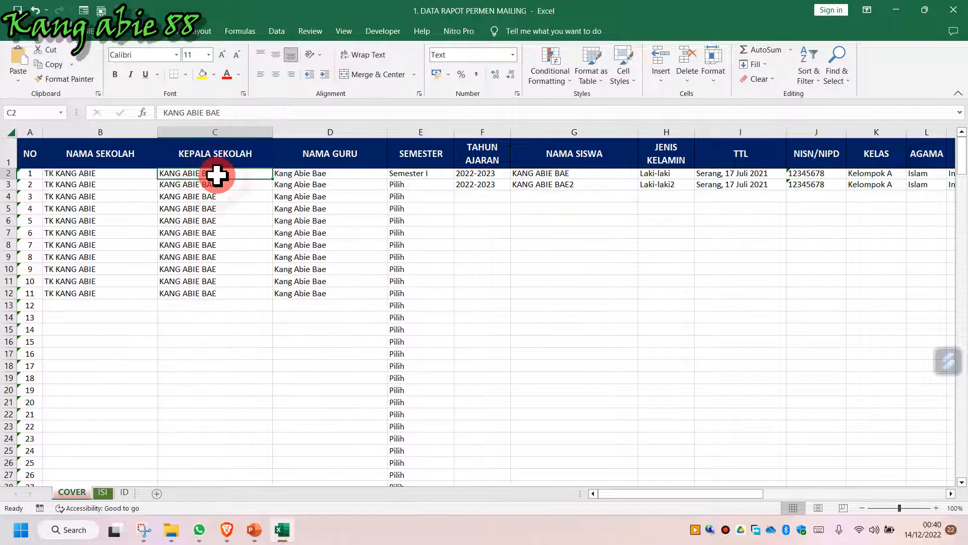
pyautogui.click(103, 493)
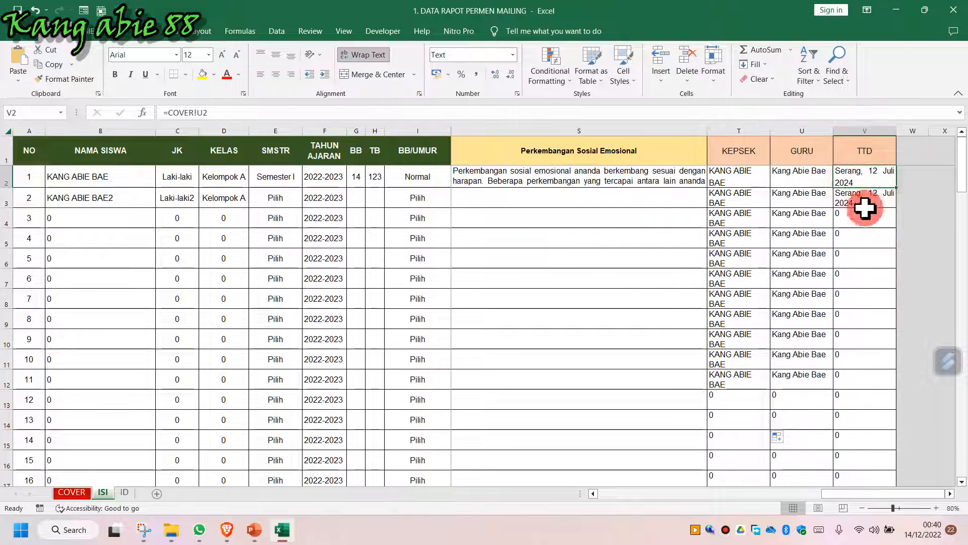
pyautogui.click(800, 197)
pyautogui.click(849, 214)
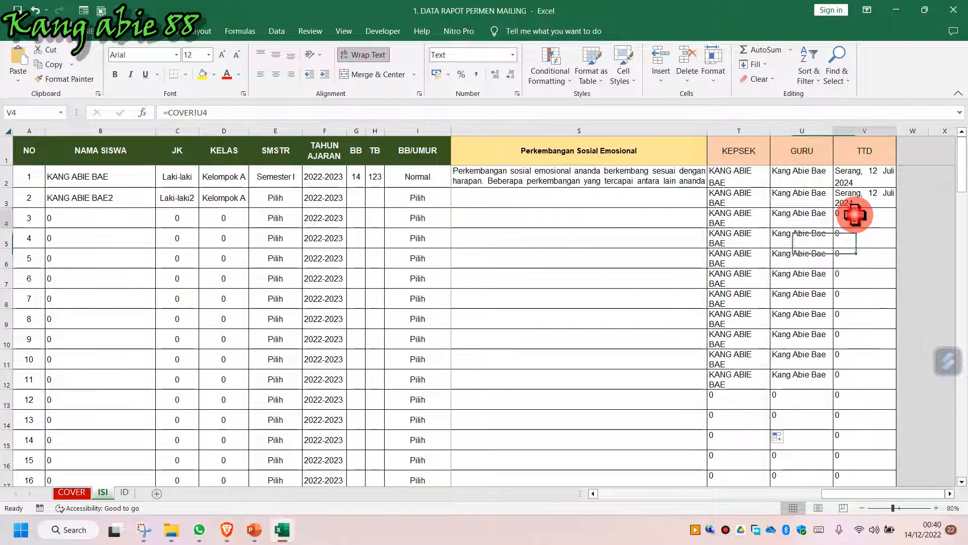
# Step: Open the first student's Nilai Agama Dan Moral/Budi Pekerti description in cell N2 to show its full text
pyautogui.moveTo(855, 497); pyautogui.dragTo(504, 461)
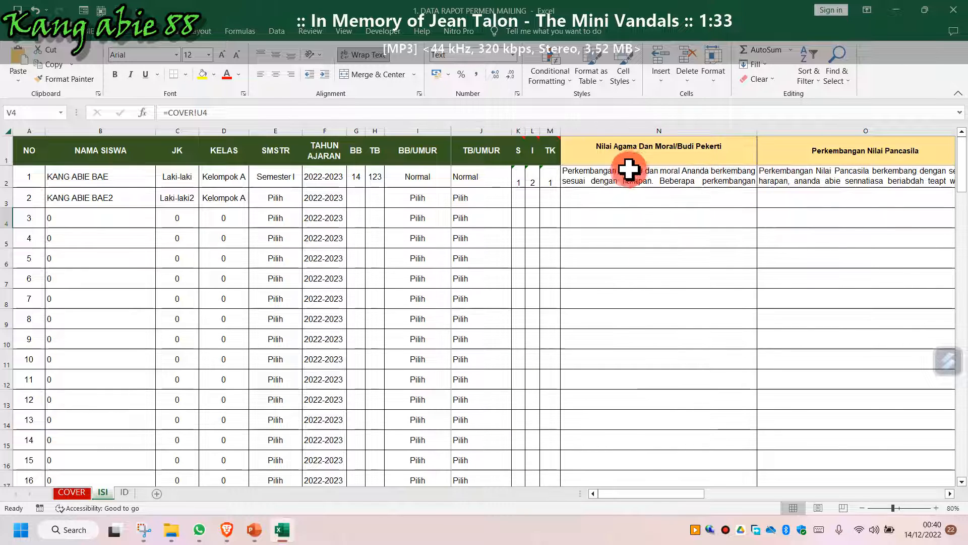
pyautogui.click(645, 182)
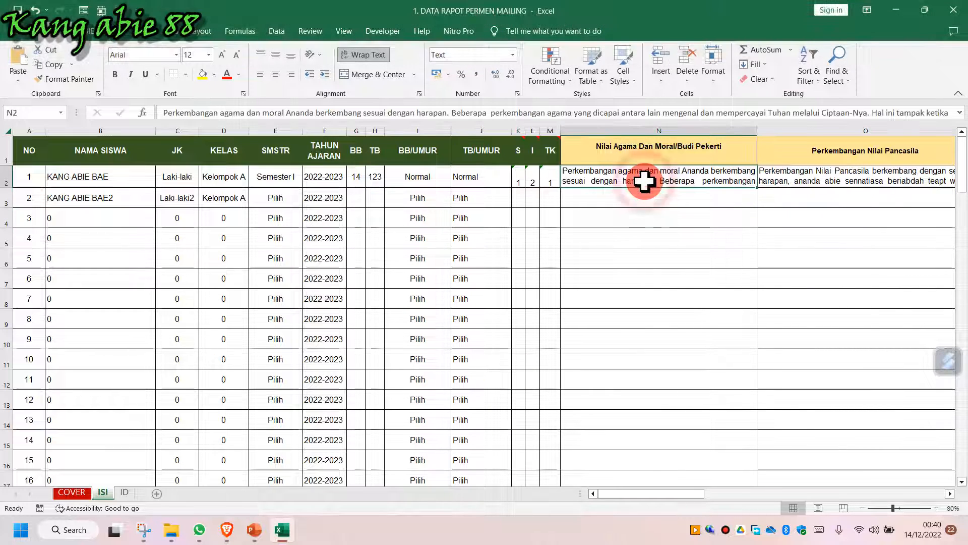
pyautogui.doubleClick(645, 182)
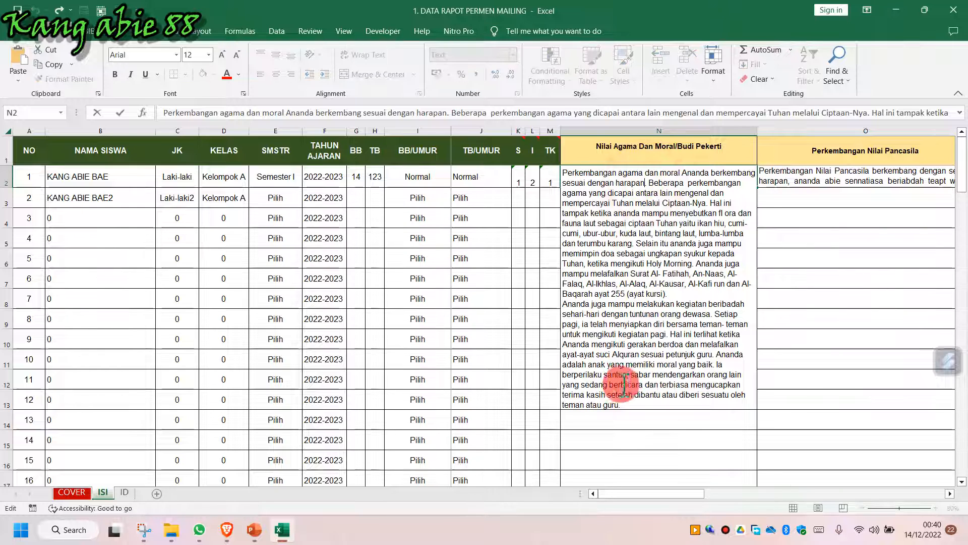
# Step: Check the first student's Perkembangan Nilai Pancasila description and the second student's Nilai Agama Dan Moral cell N3, leaving both unedited
pyautogui.doubleClick(780, 180)
pyautogui.doubleClick(590, 198)
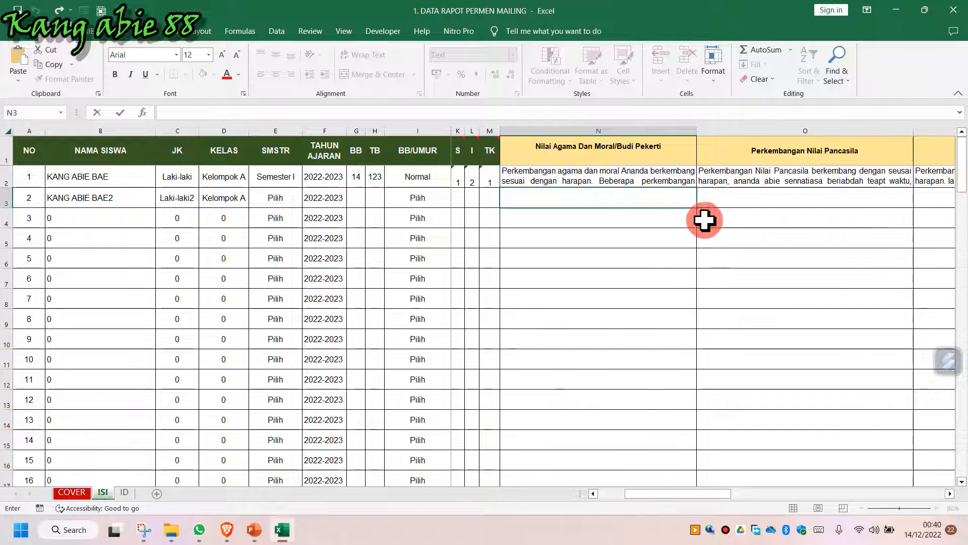
pyautogui.click(725, 492)
pyautogui.moveTo(725, 491); pyautogui.dragTo(597, 505)
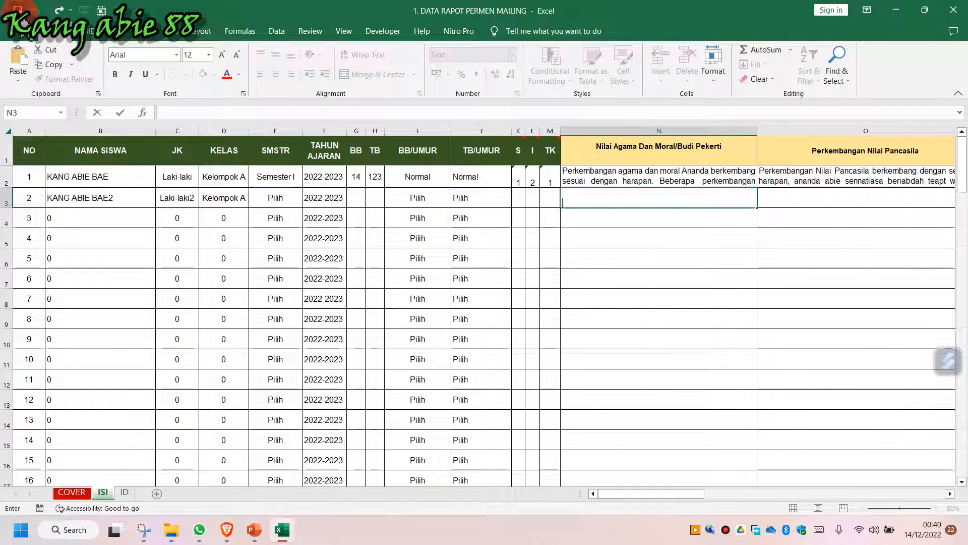
pyautogui.press('Escape')
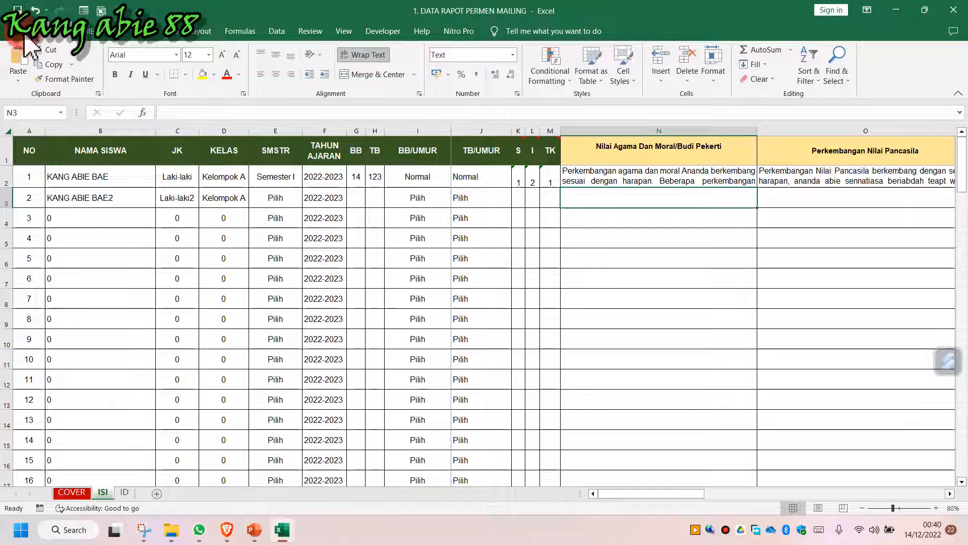
pyautogui.click(359, 257)
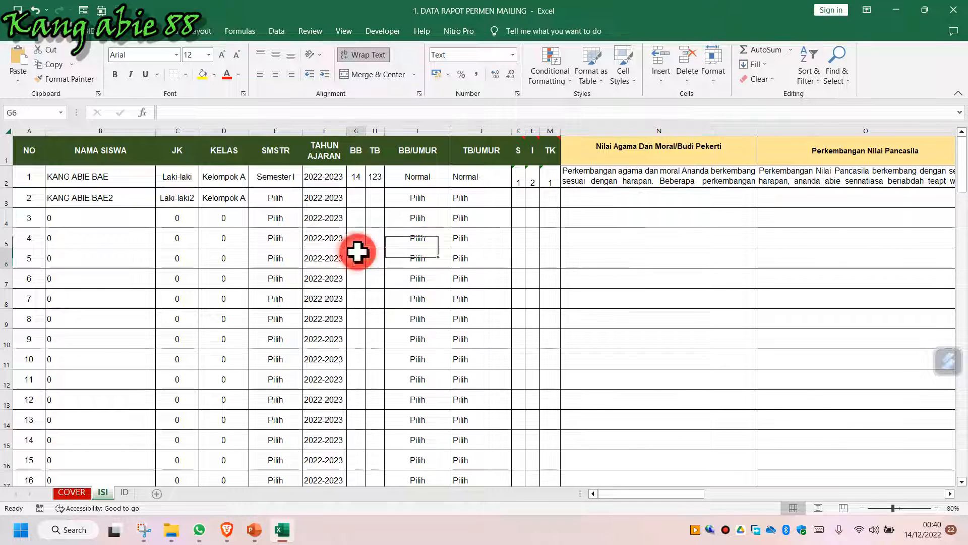
# Step: Review the school, principal and teacher rows on the COVER sheet, and return to the ISI sheet
pyautogui.click(71, 492)
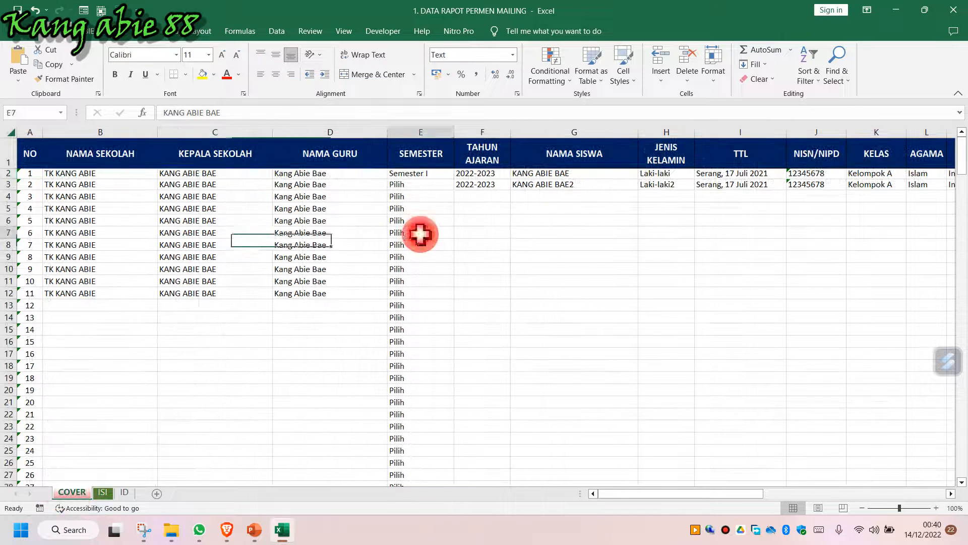
pyautogui.click(251, 305)
pyautogui.click(234, 173)
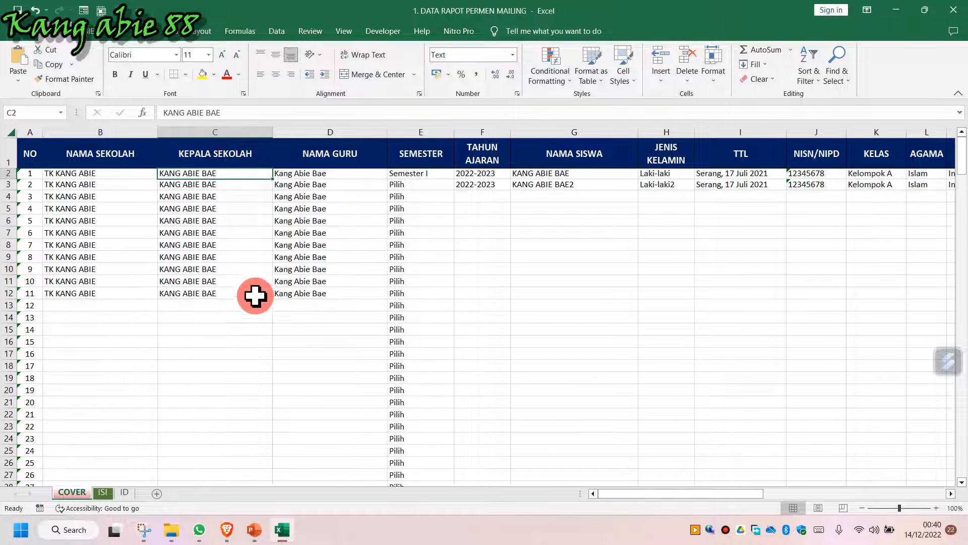
pyautogui.scroll(-4, 252, 363)
pyautogui.scroll(4, 255, 357)
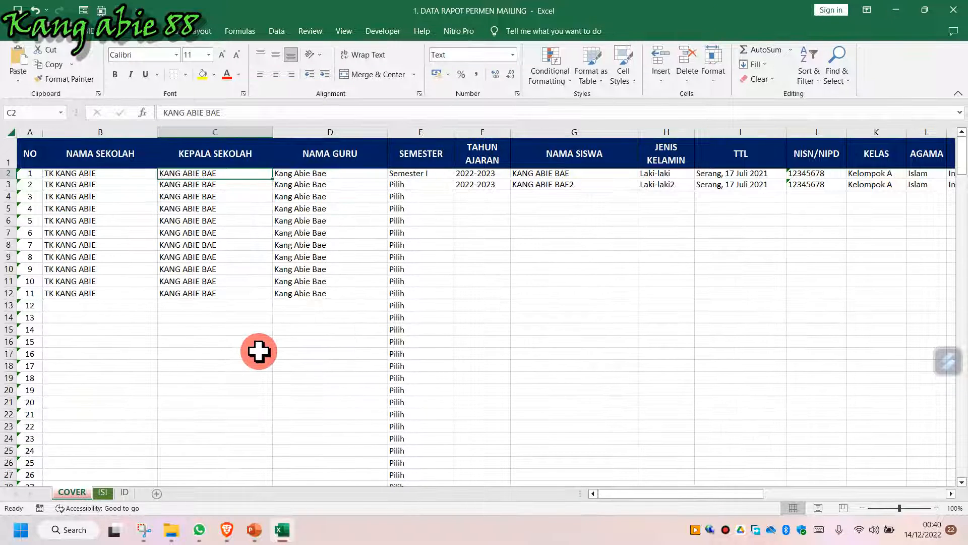
pyautogui.click(103, 492)
pyautogui.click(455, 376)
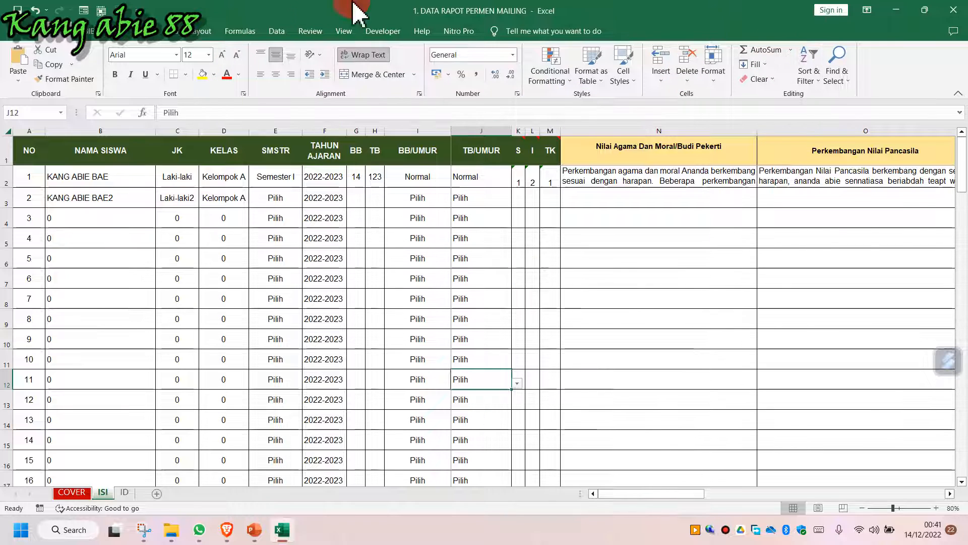
# Step: Close the data workbook and open 2. COVER K13 MAILING 2022 in Word, allowing its SQL command on the COVER data
pyautogui.click(952, 12)
pyautogui.click(464, 301)
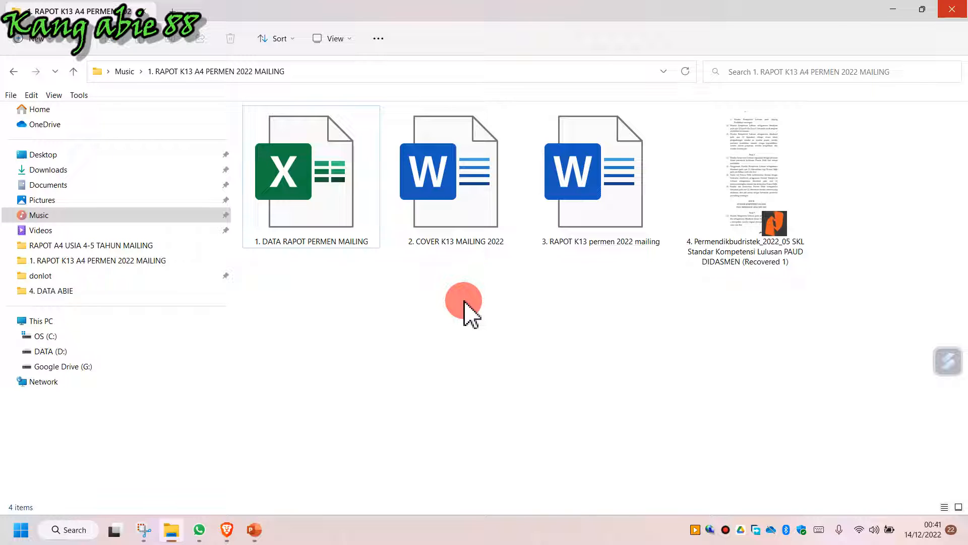
pyautogui.click(483, 216)
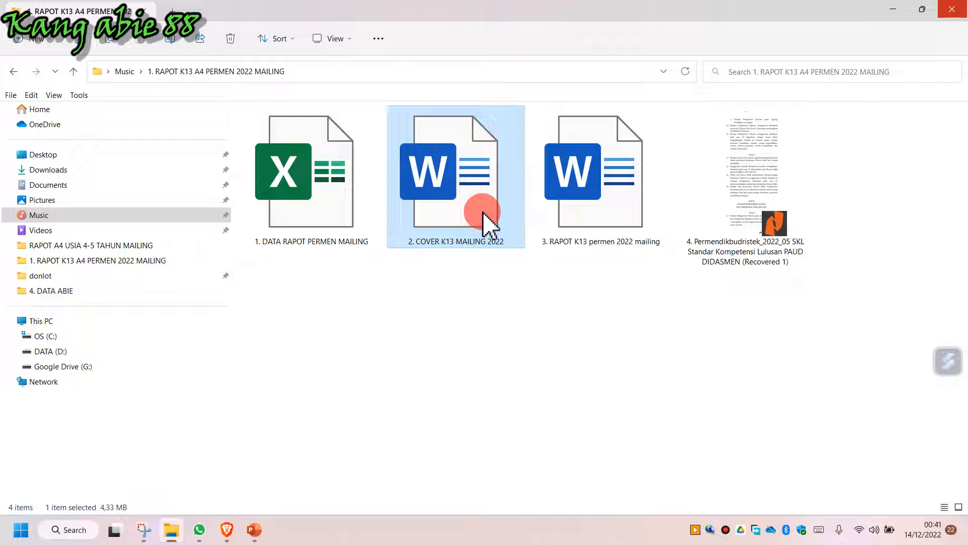
pyautogui.doubleClick(462, 201)
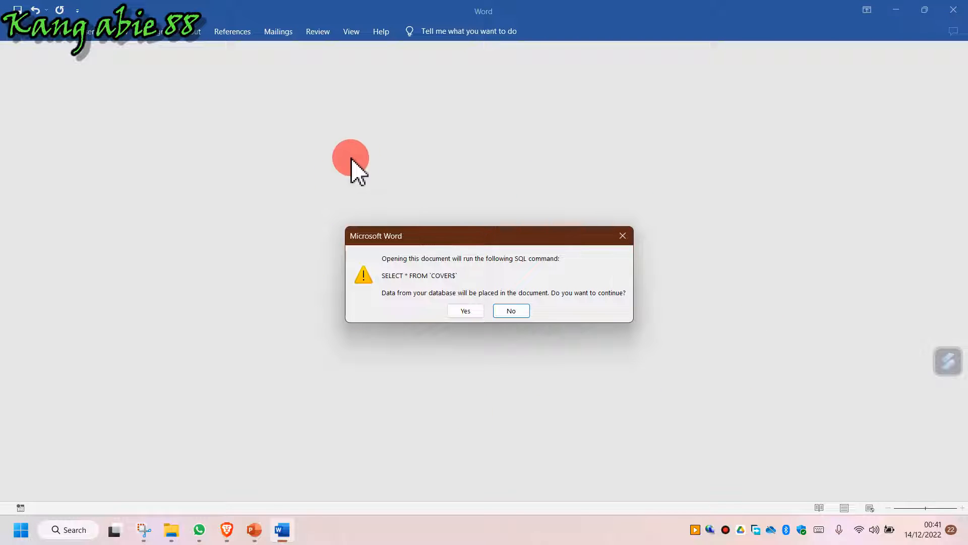
pyautogui.click(464, 311)
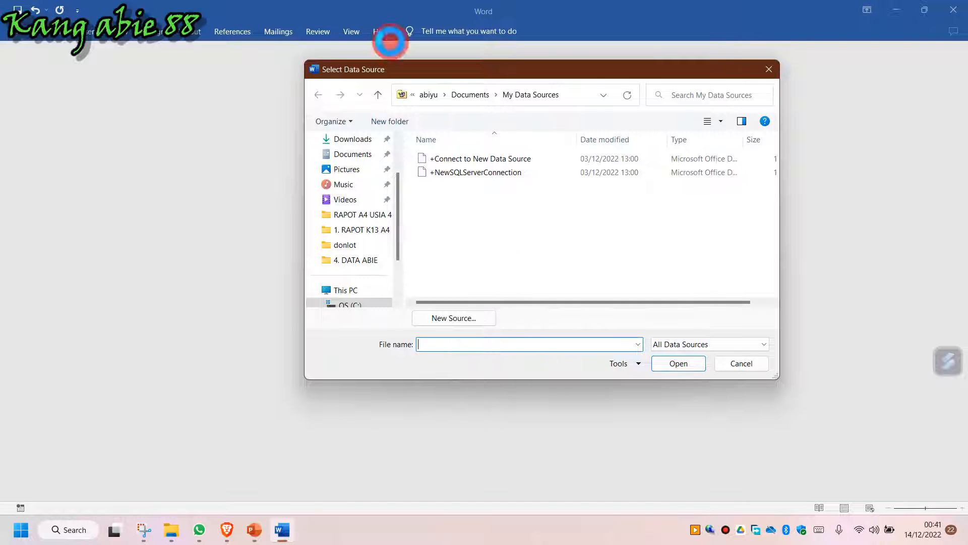
# Step: Choose 1. DATA RAPOT PERMEN MAILING from Music > 1. RAPOT K13 A4 PERMEN 2022 MAILING as the document's data source
pyautogui.moveTo(487, 10)
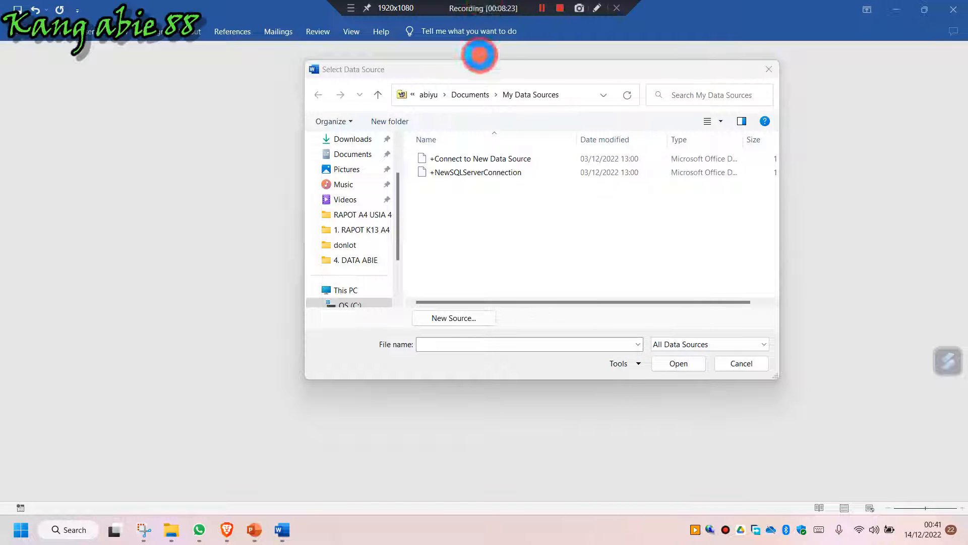
pyautogui.click(373, 186)
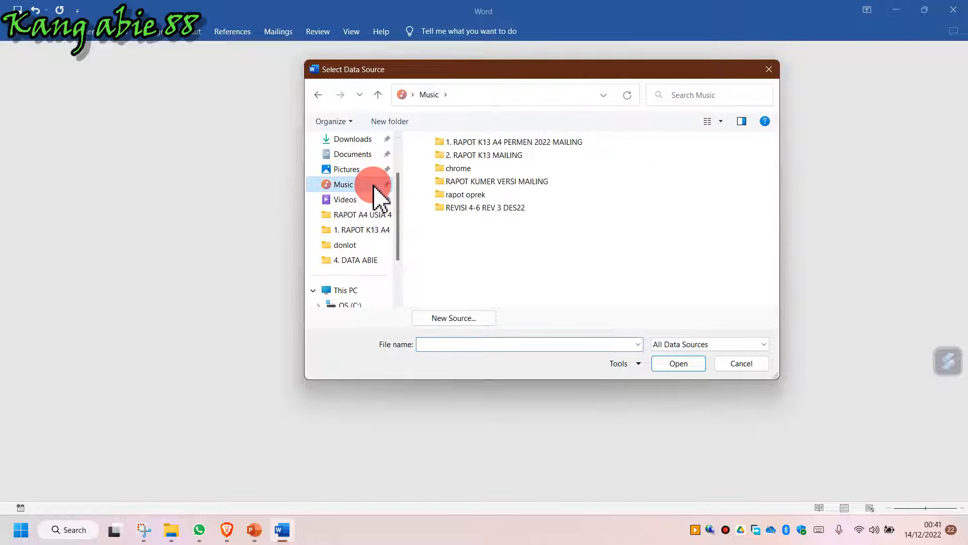
pyautogui.click(531, 144)
pyautogui.doubleClick(531, 144)
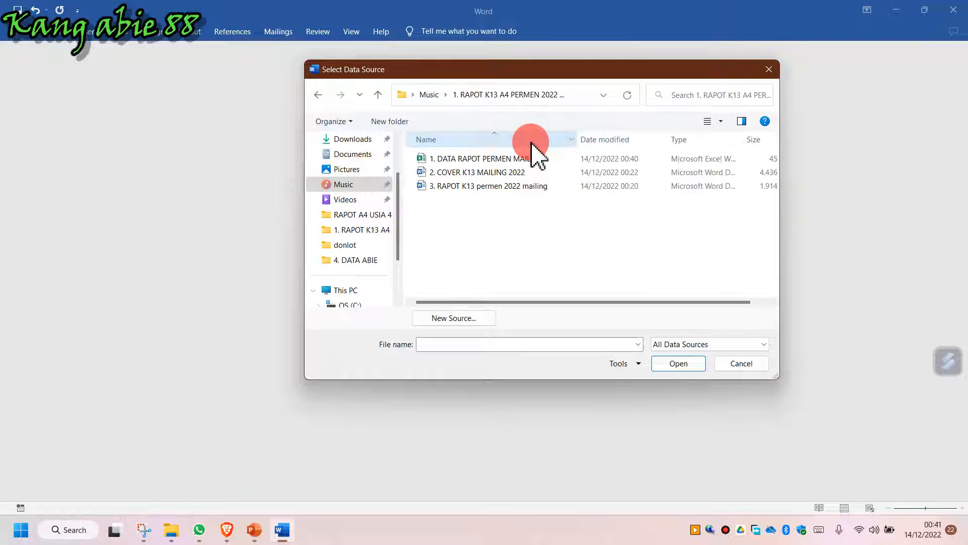
pyautogui.click(492, 159)
pyautogui.click(656, 363)
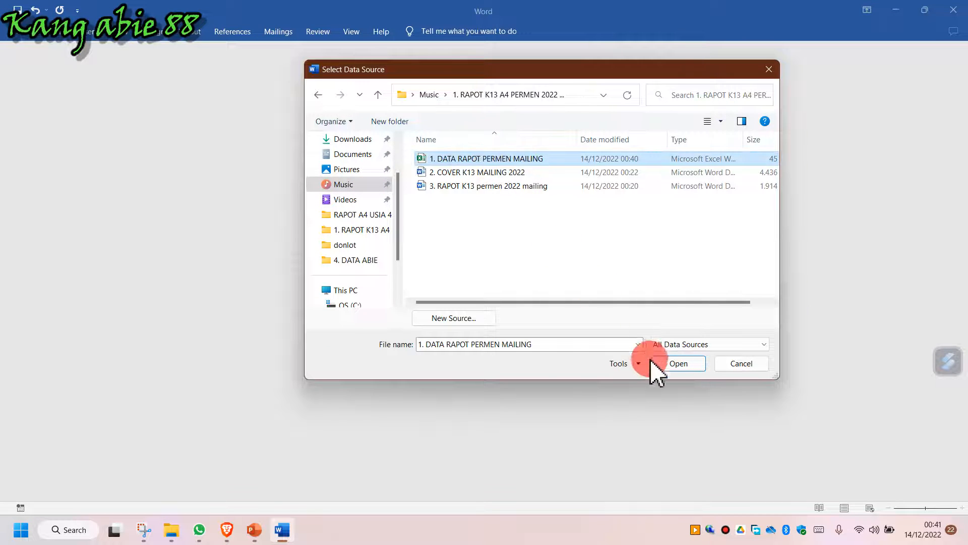